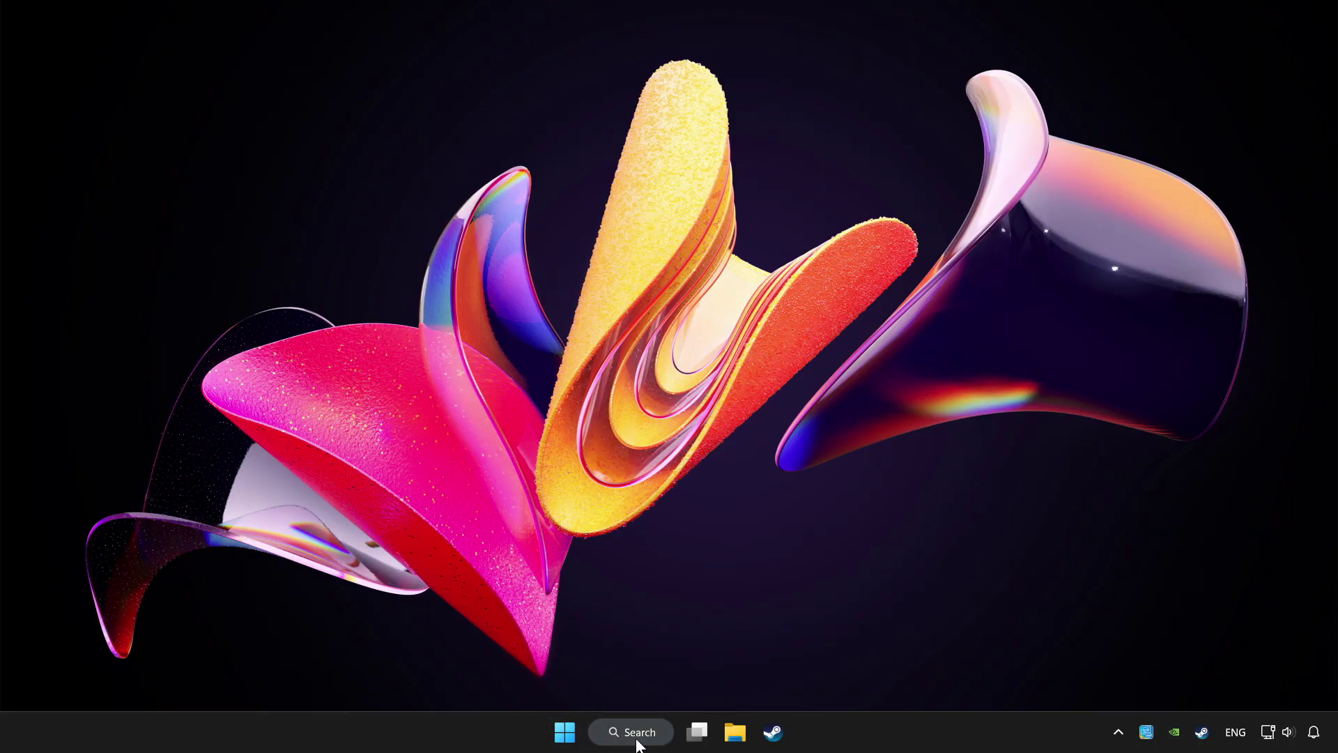
- Search Windows for "device manager", correcting the typo in the query
click(631, 732)
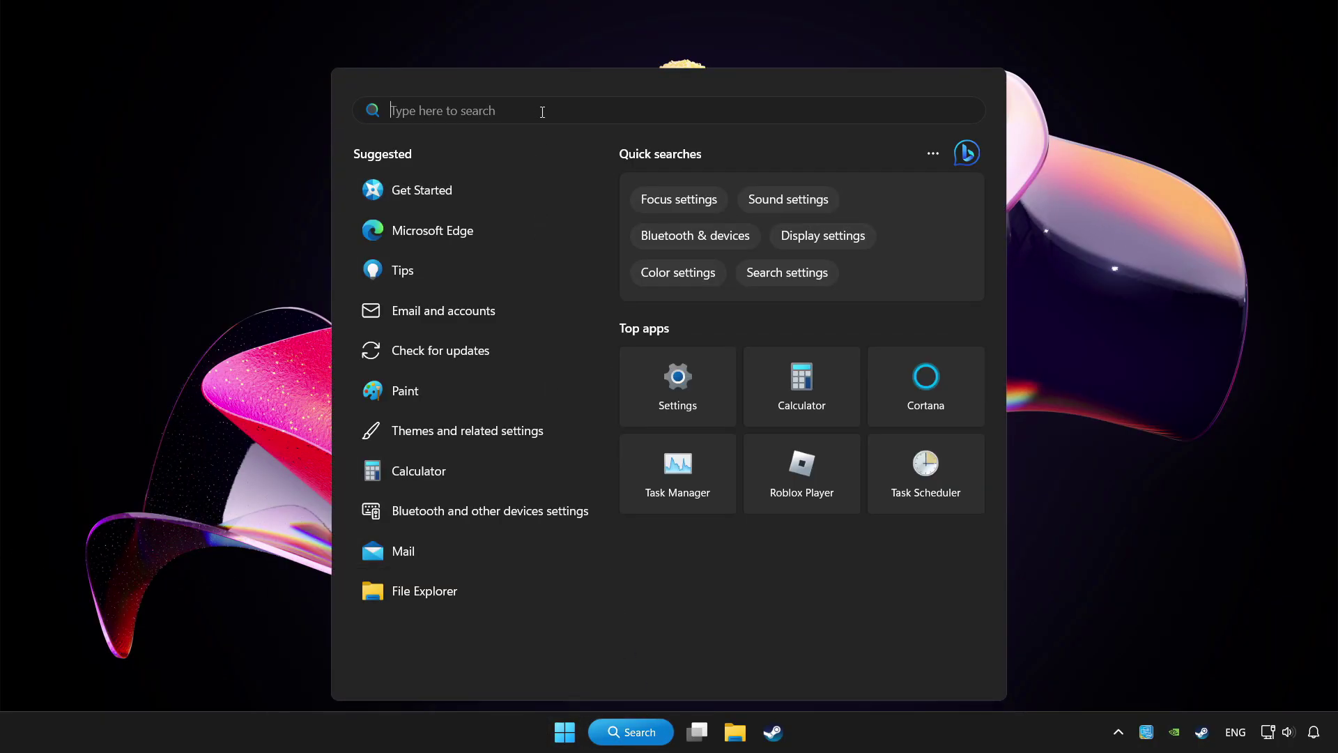
text(device managh)
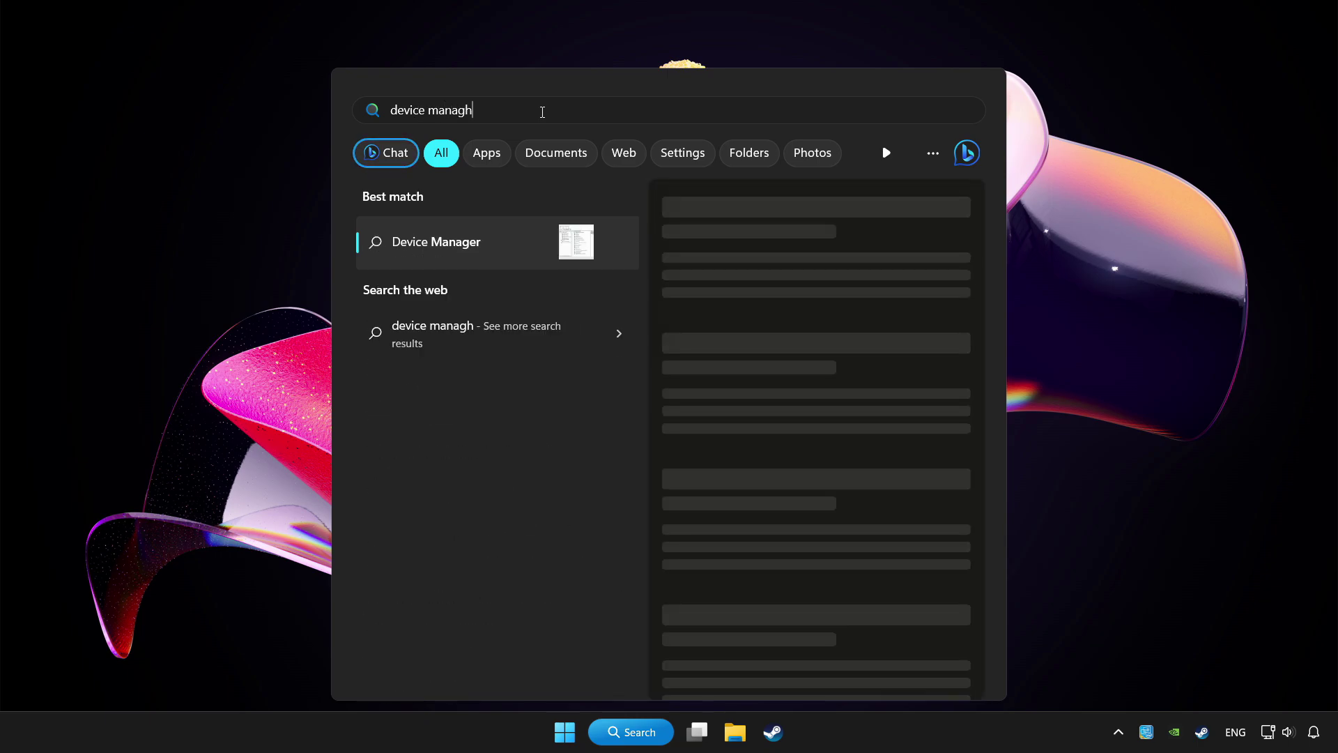
key(BackSpace)
text(er)
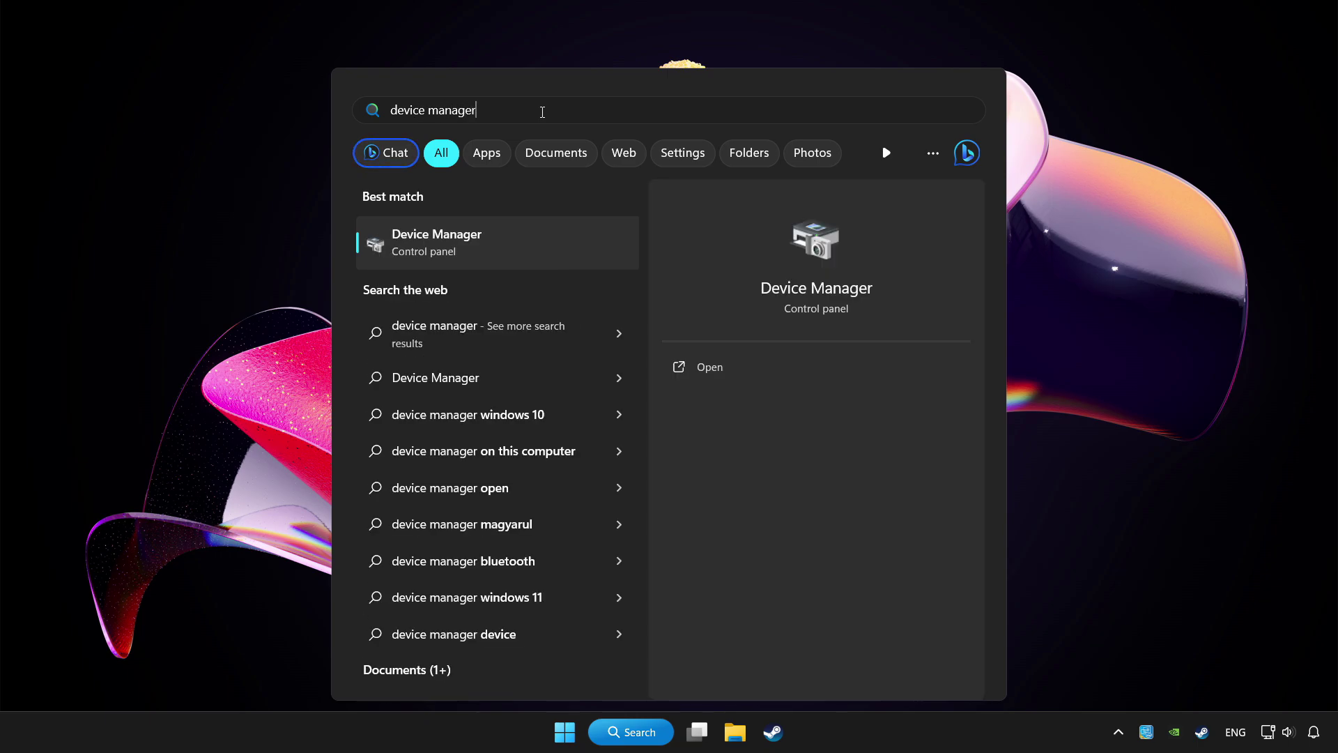
- Launch Device Manager and locate Xbox 360 Controller for Windows under Xbox 360 Peripherals
click(553, 239)
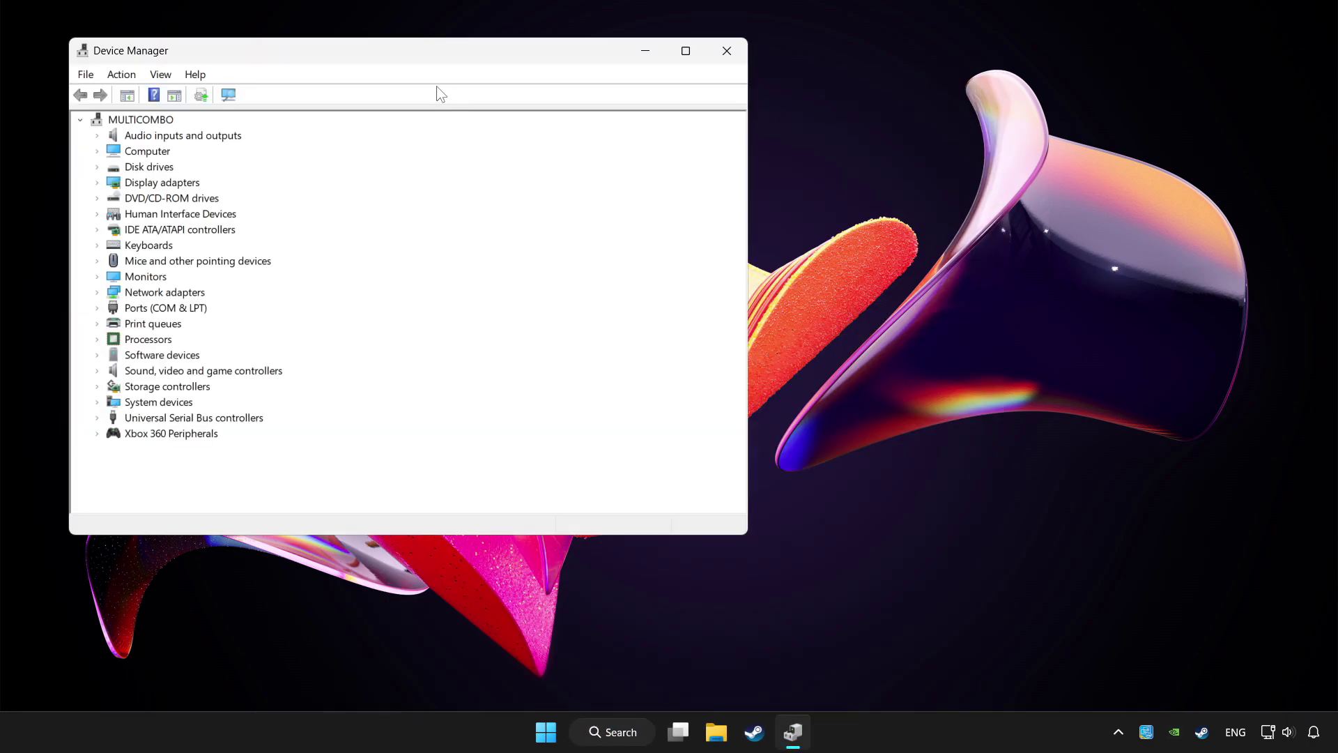
drag(394, 50, 627, 122)
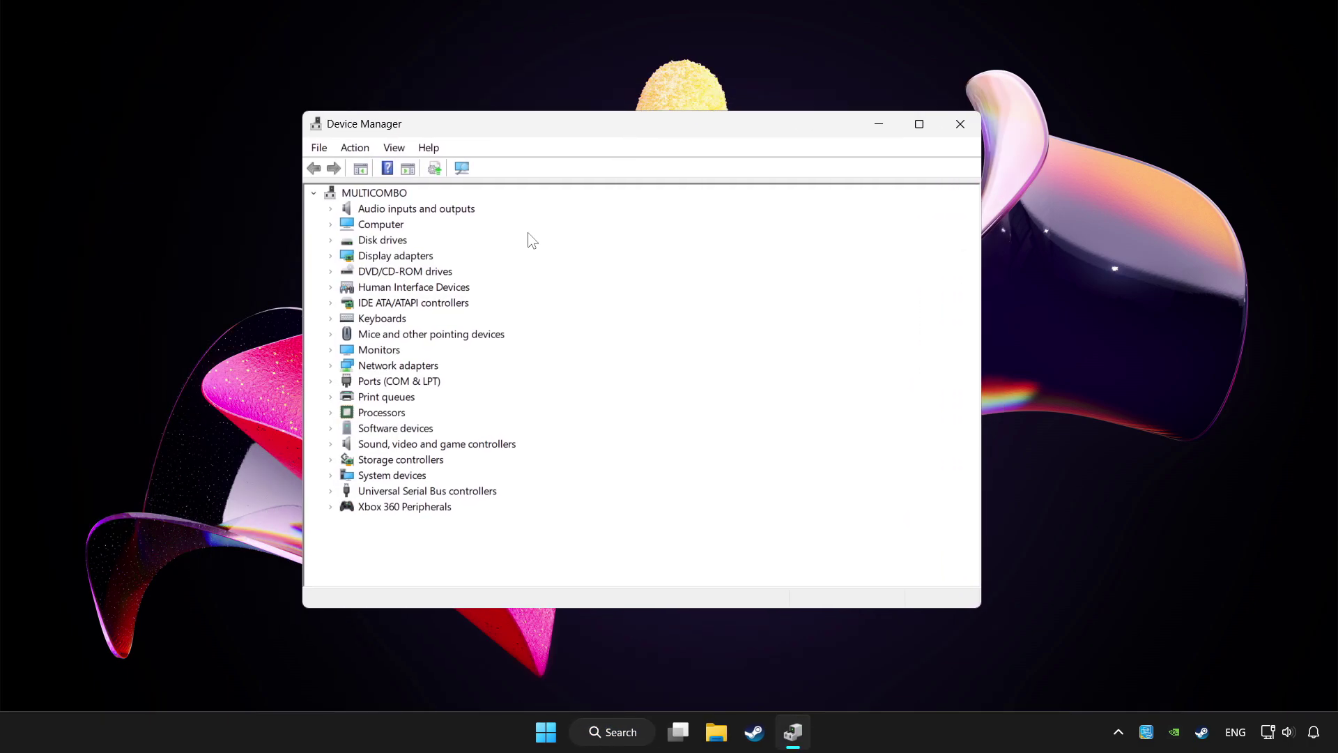
click(392, 506)
click(331, 507)
click(389, 524)
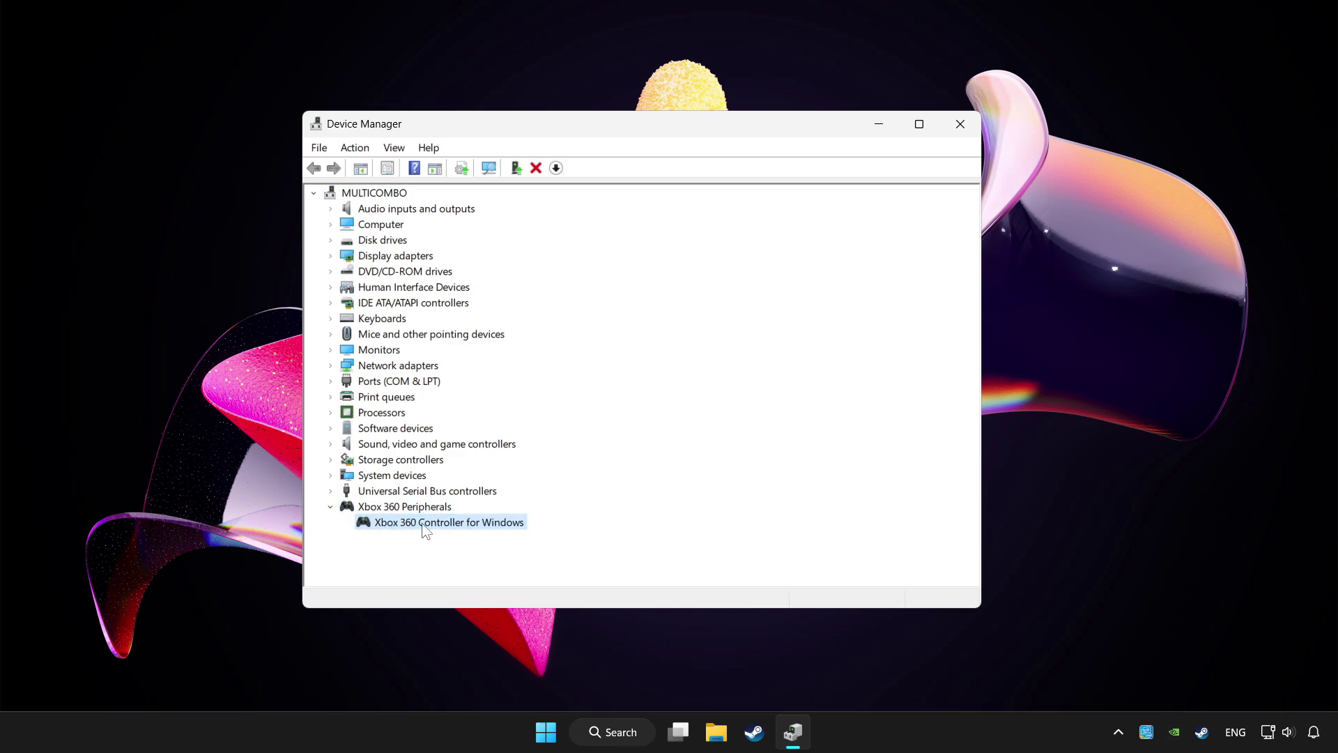
- Update the controller's driver with an automatic search, finding it already up to date
right_click(442, 524)
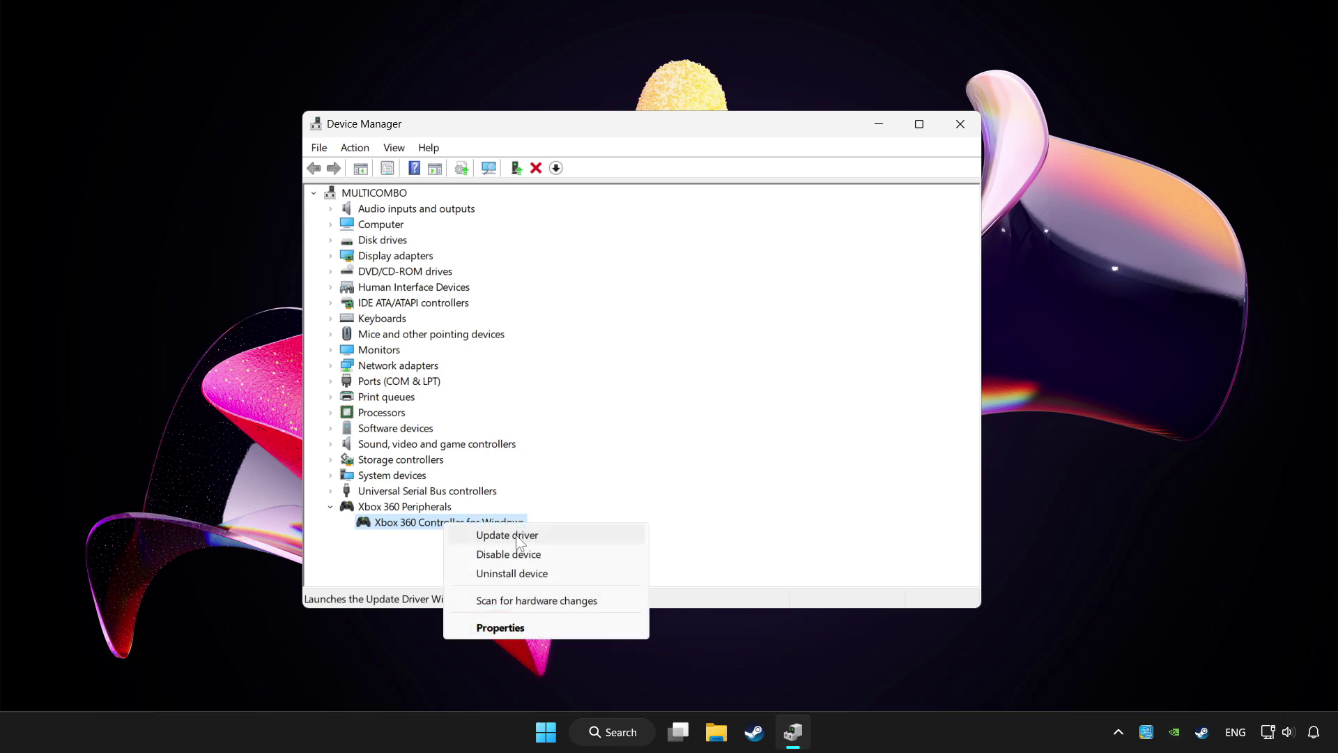
click(560, 534)
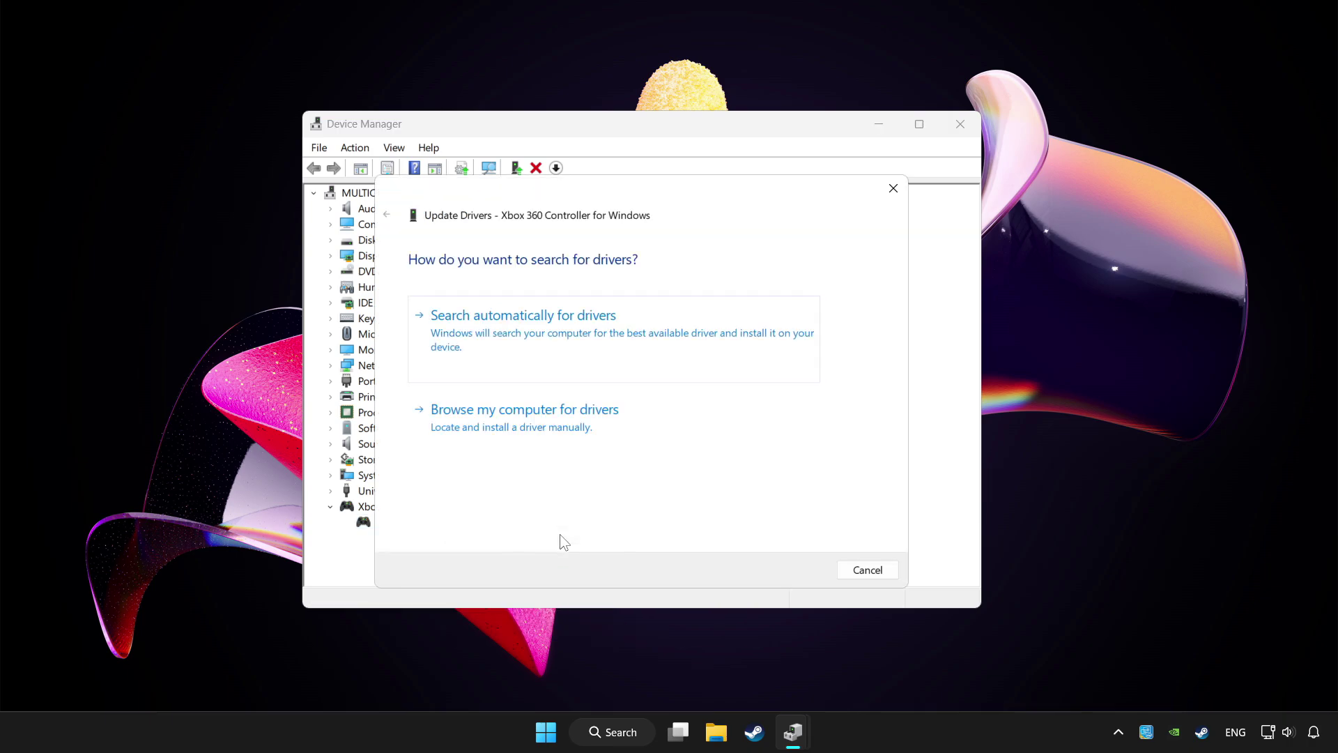
click(572, 335)
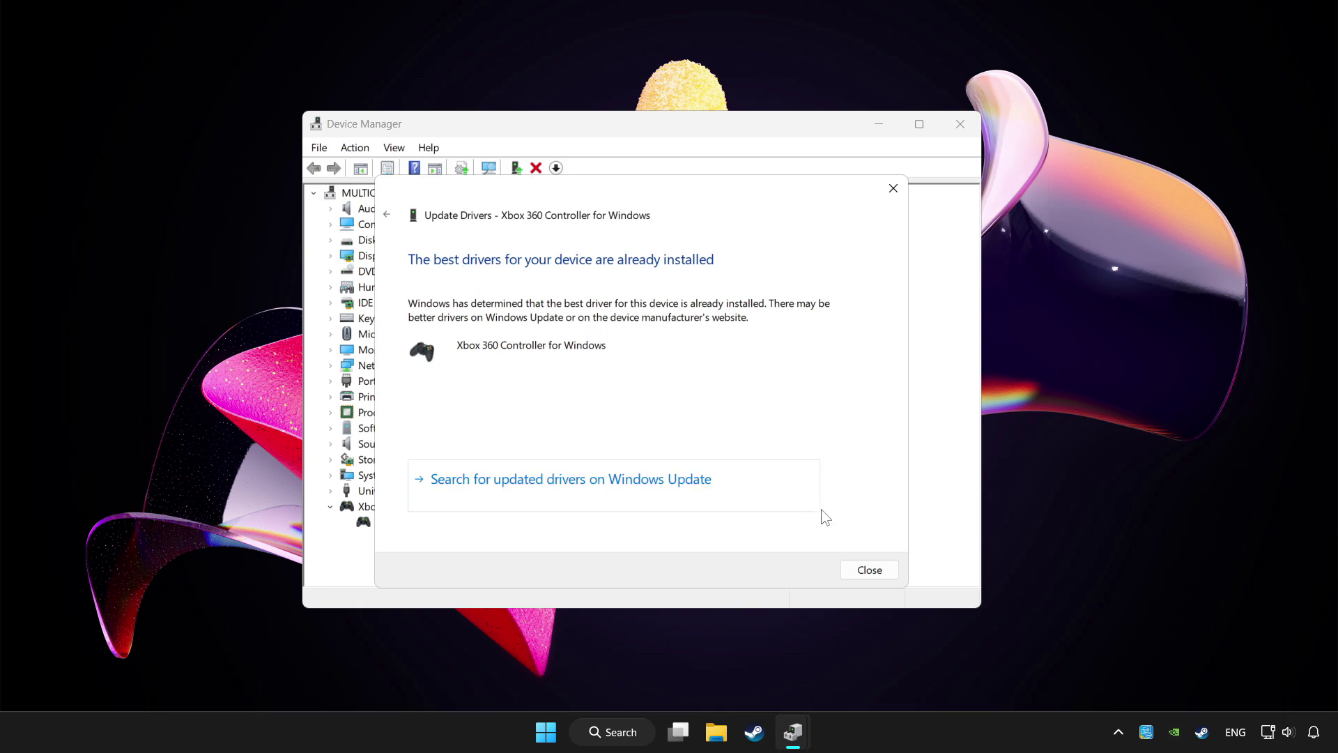
- Disable the Xbox 360 Controller for Windows, confirming and answering the restart prompt
click(869, 569)
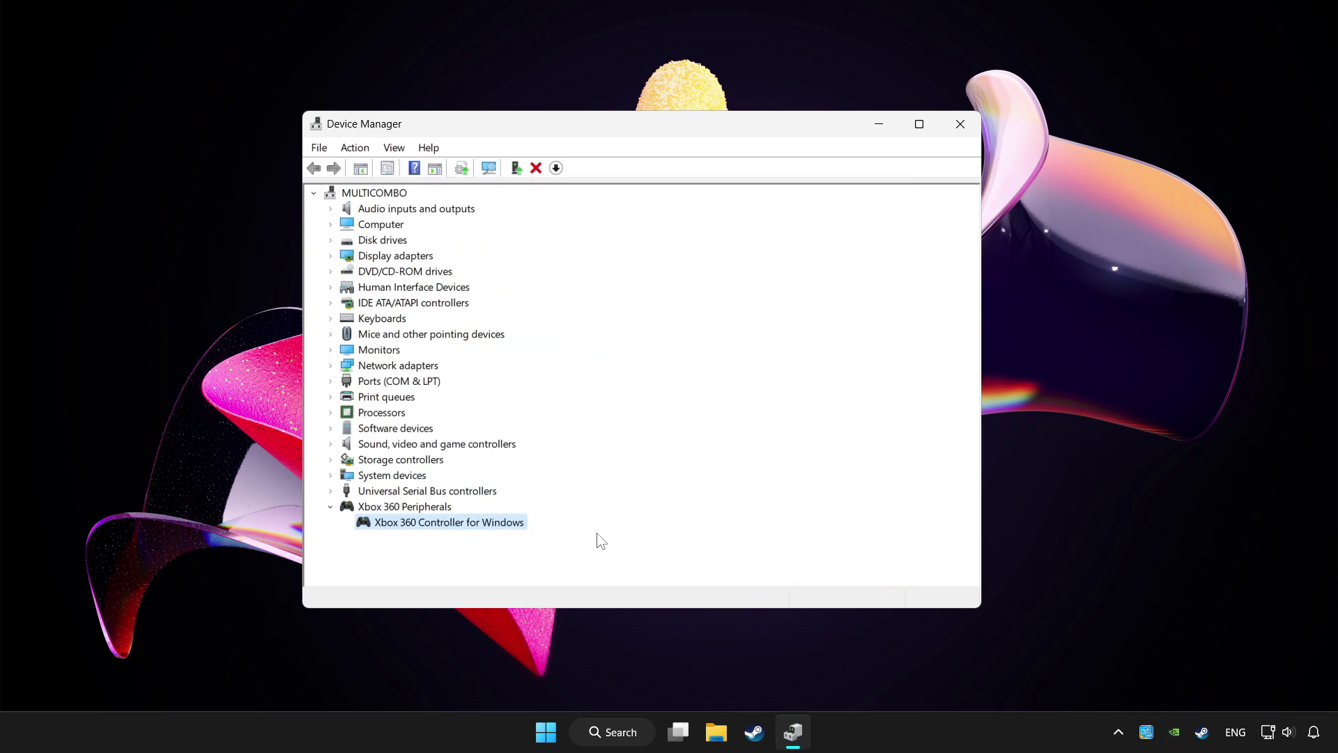
right_click(436, 528)
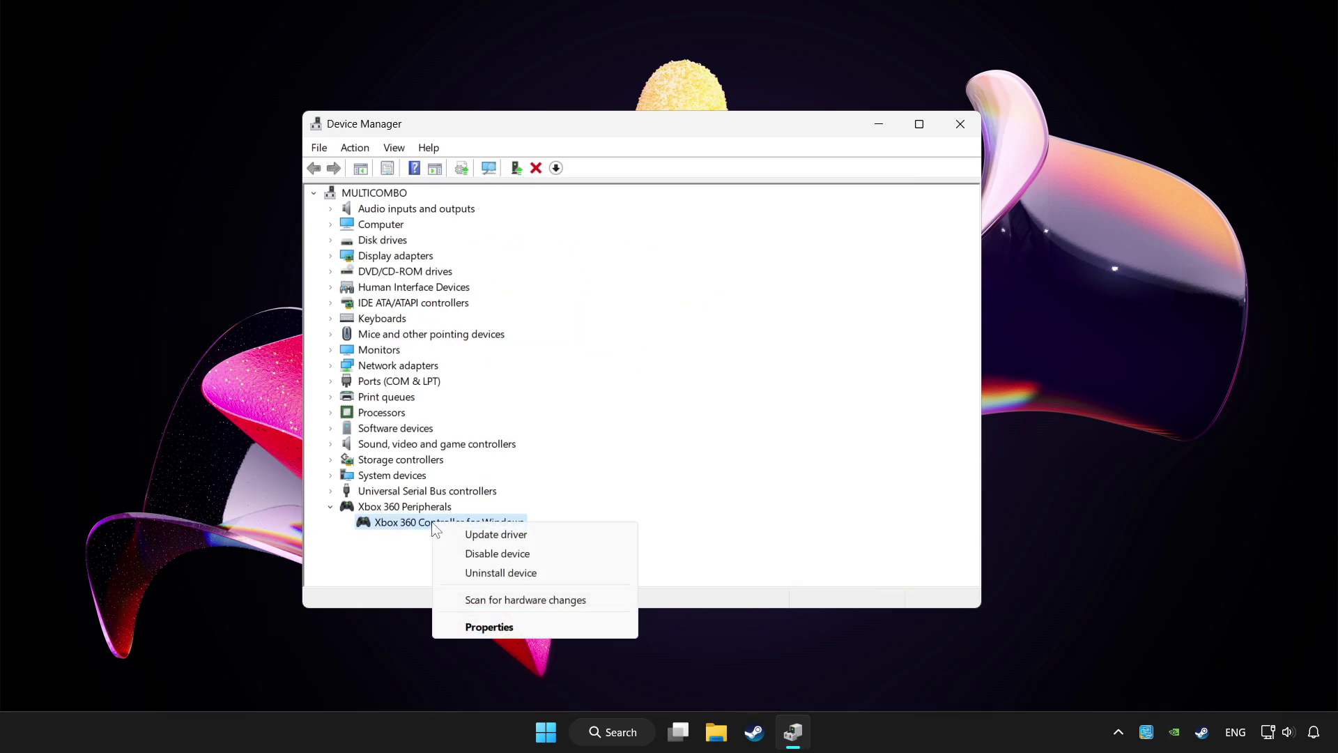
click(505, 556)
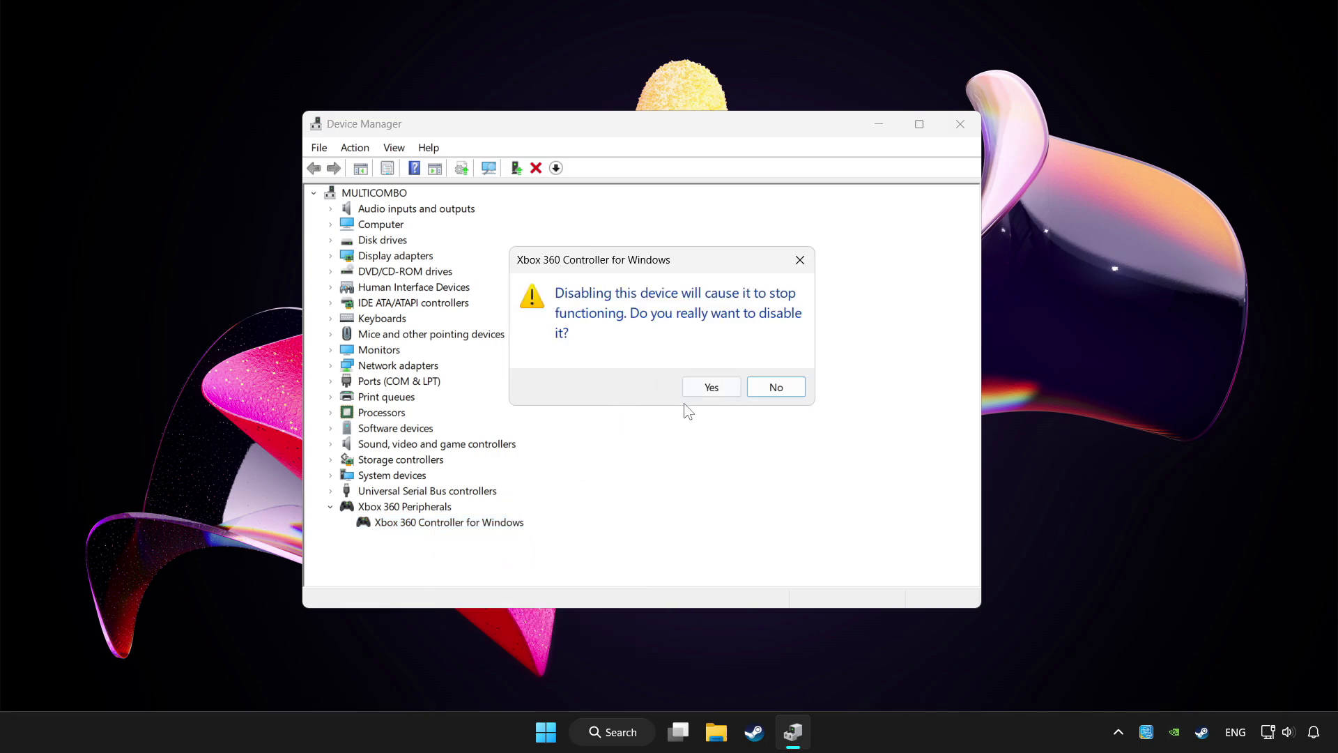
click(699, 389)
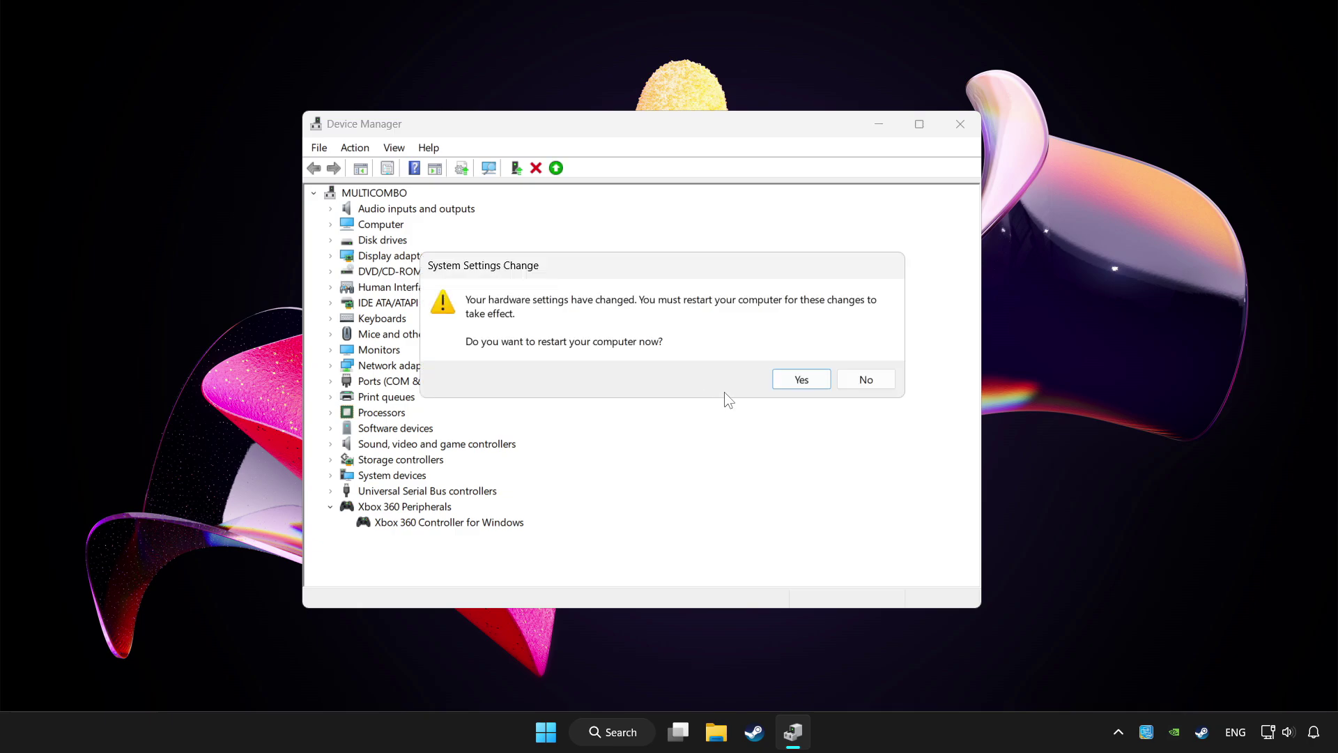
click(811, 380)
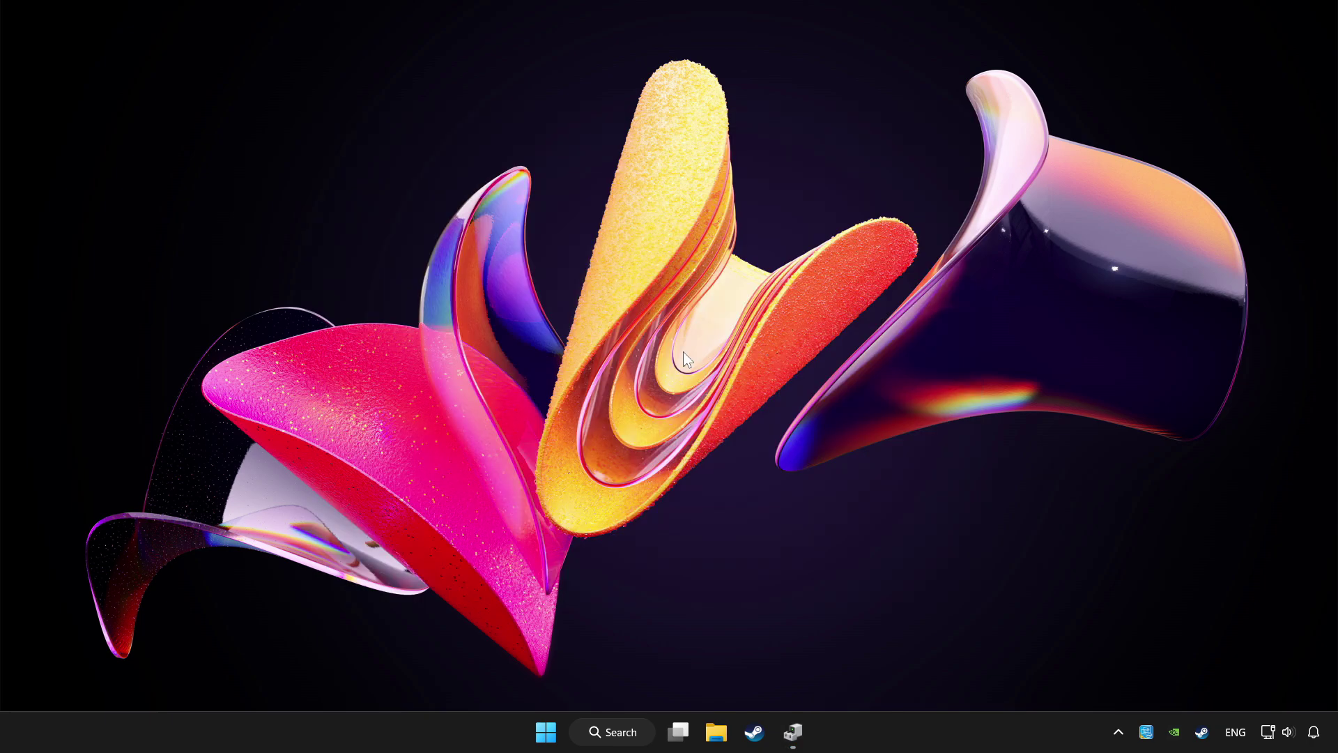
- Re-enable the Xbox 360 Controller for Windows and close Device Manager
click(792, 731)
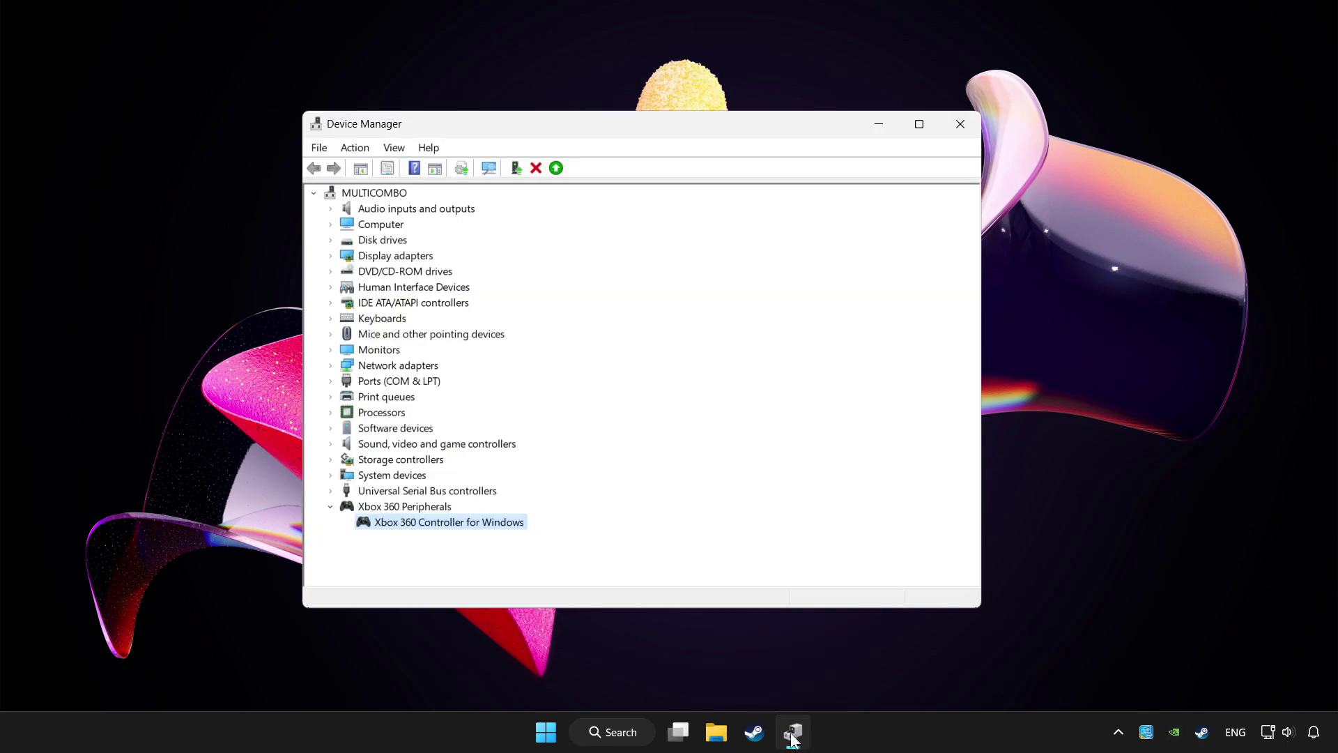
right_click(456, 520)
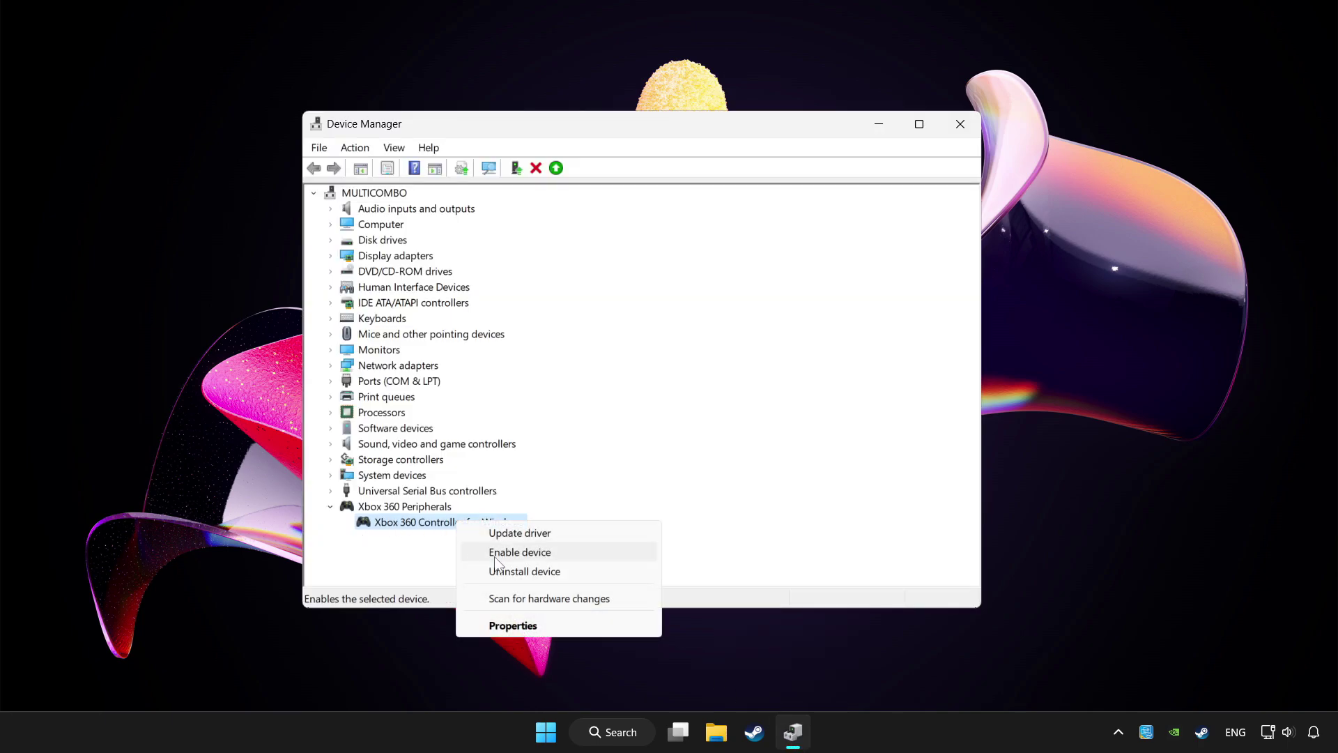
click(551, 558)
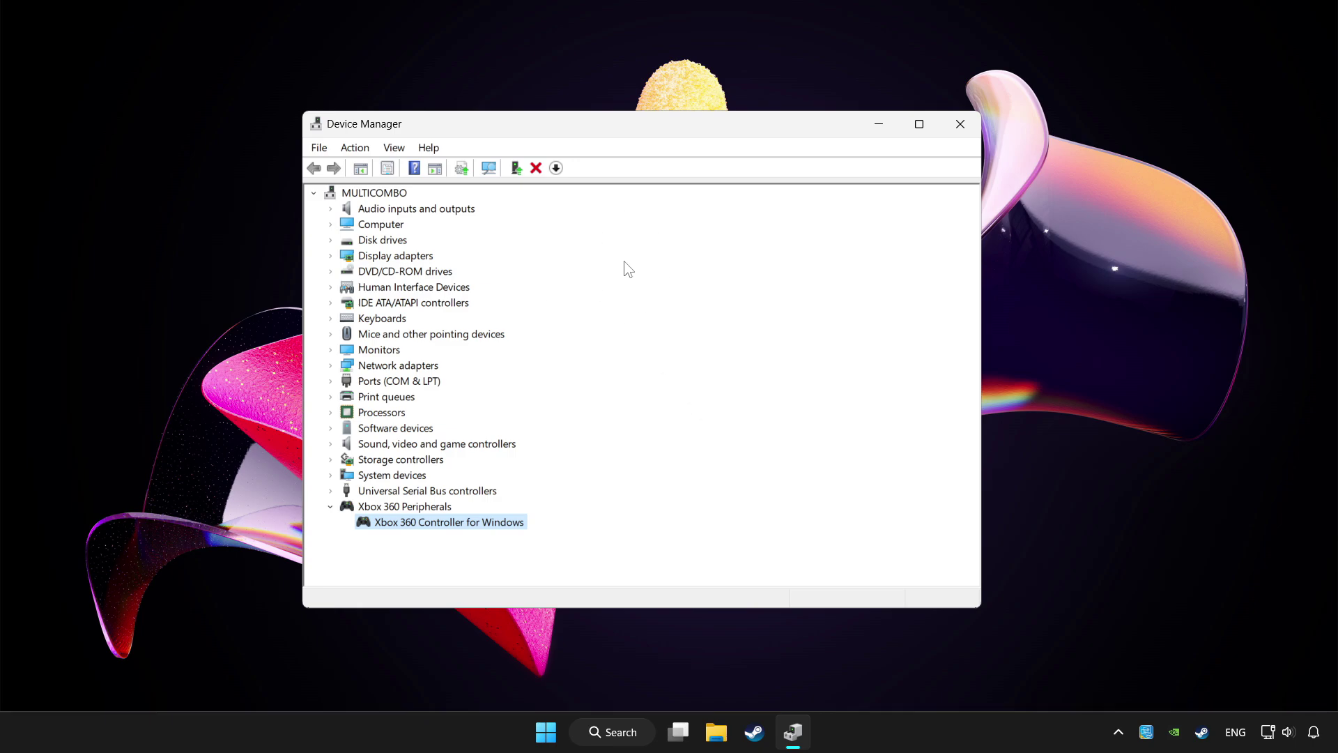
click(961, 124)
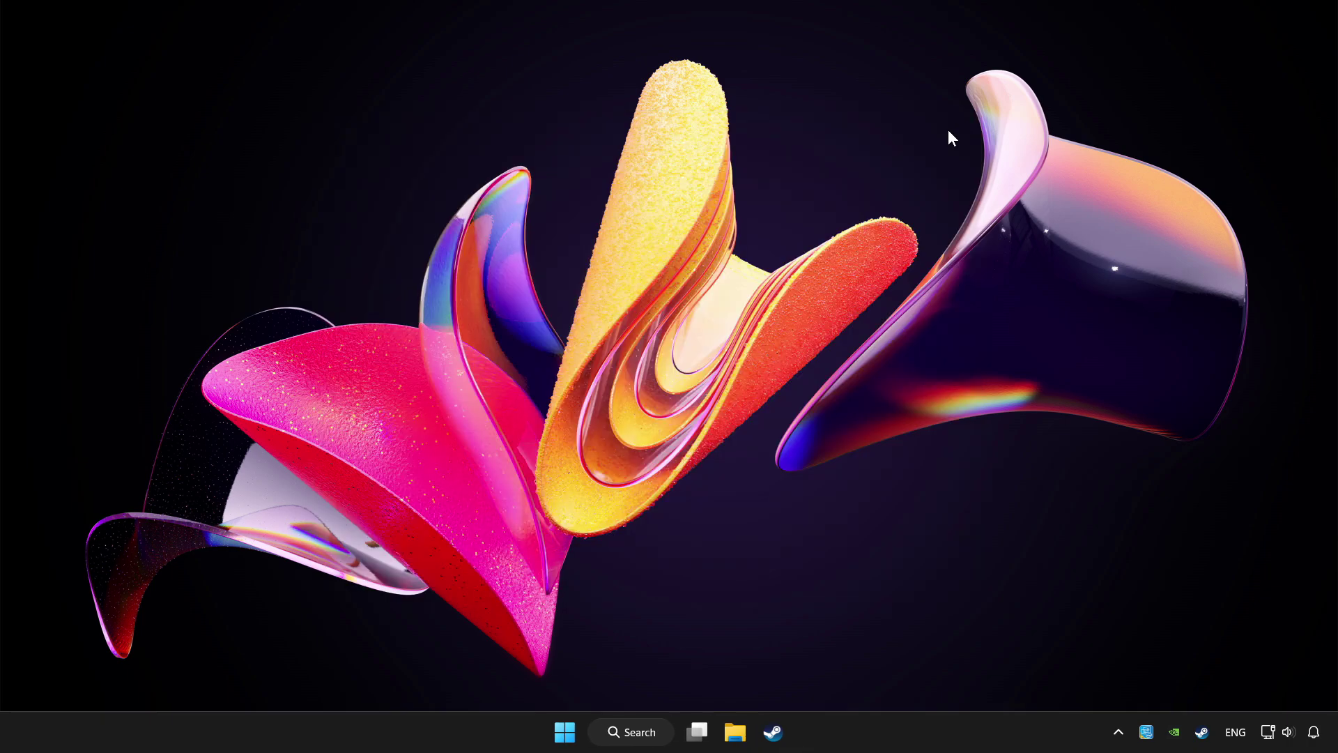
- Search for "controller" and launch Set up USB game controllers, centring the dialog
click(639, 733)
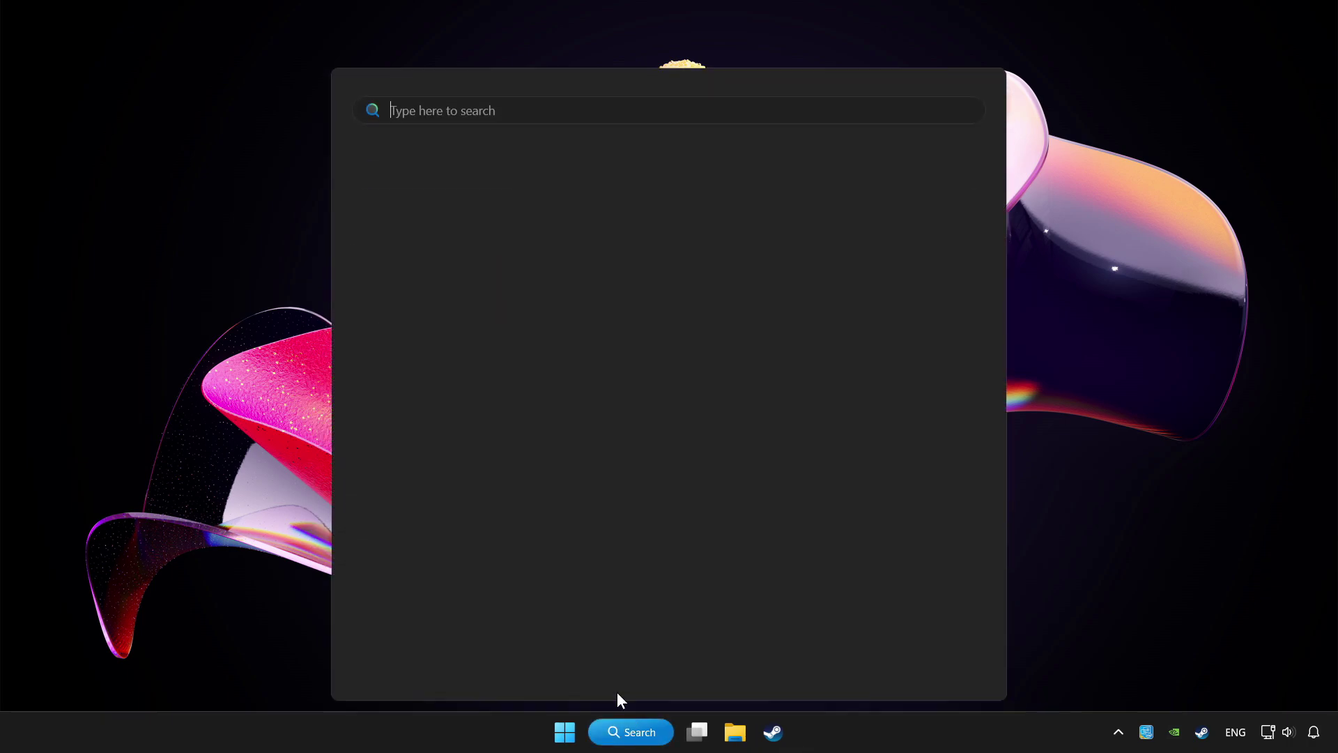
text(controller)
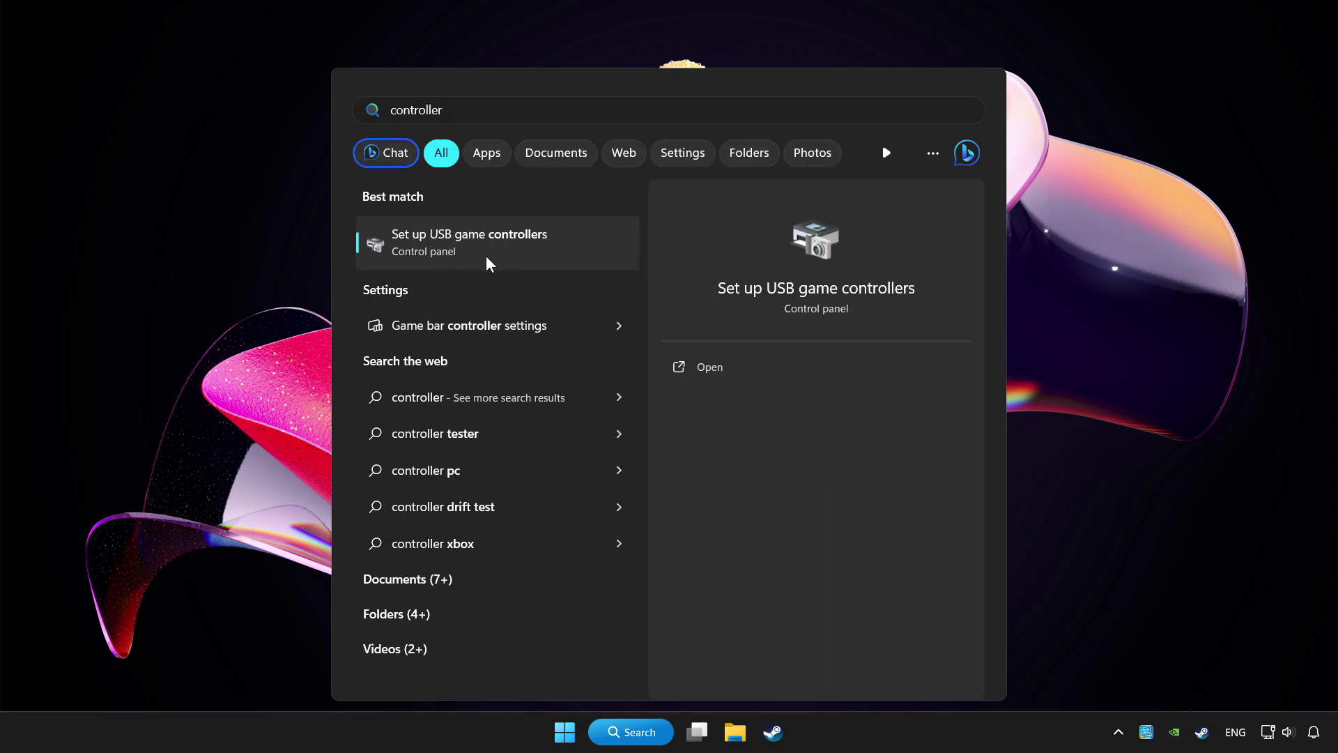
click(542, 253)
drag(260, 53, 708, 217)
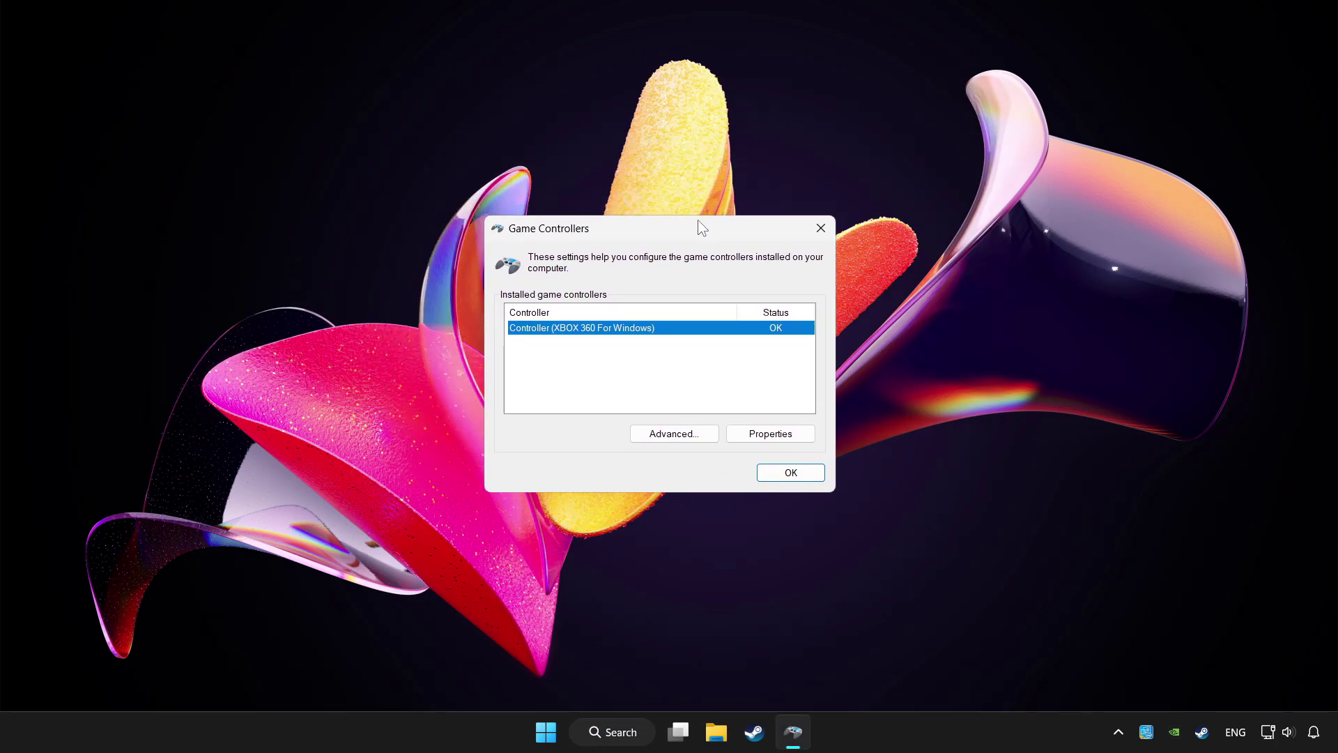
- In the XBOX 360 controller's Properties Settings, reset calibration to default
click(771, 433)
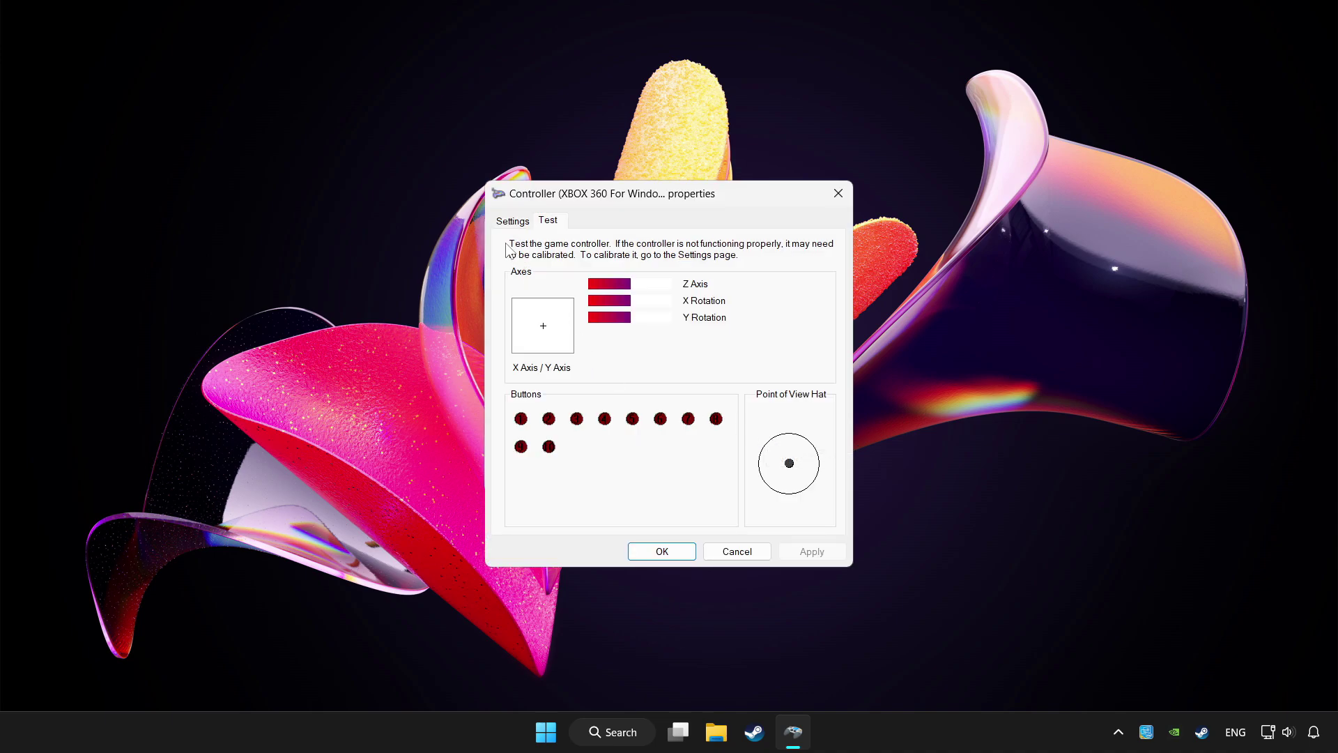
click(514, 222)
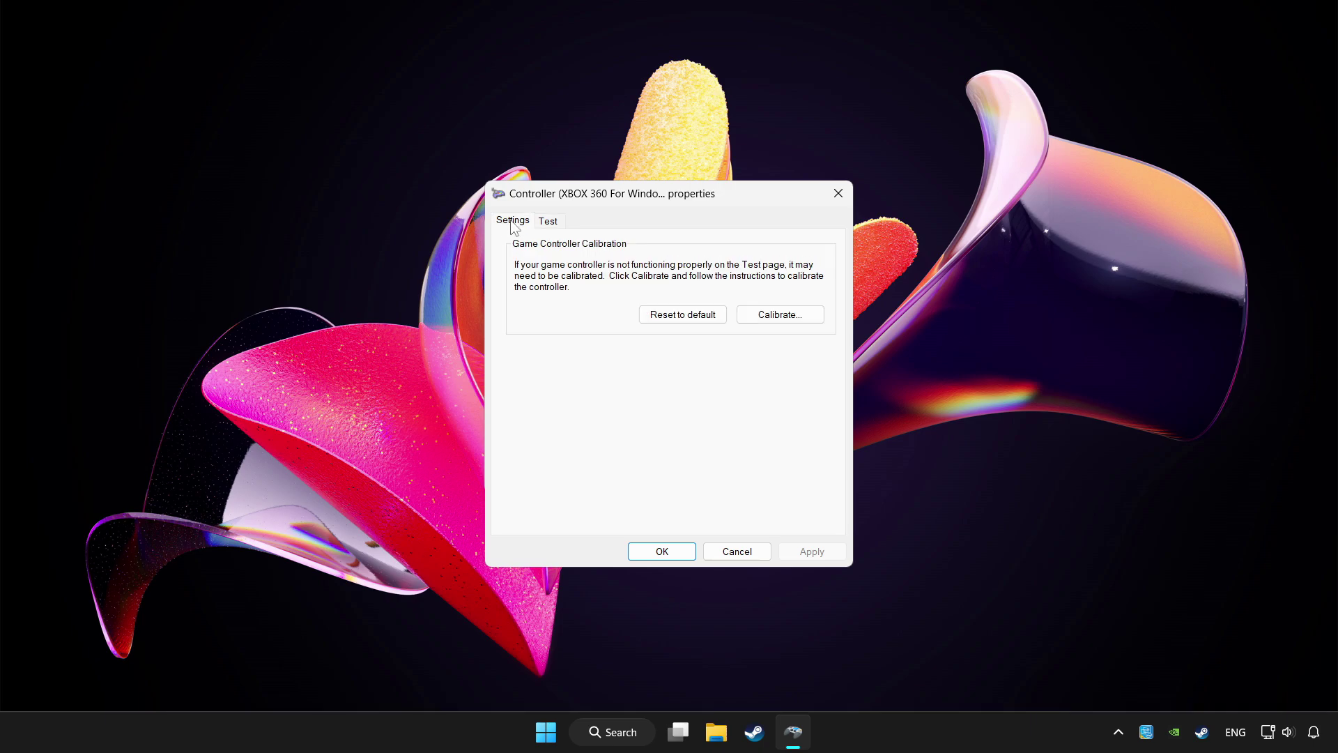
click(682, 317)
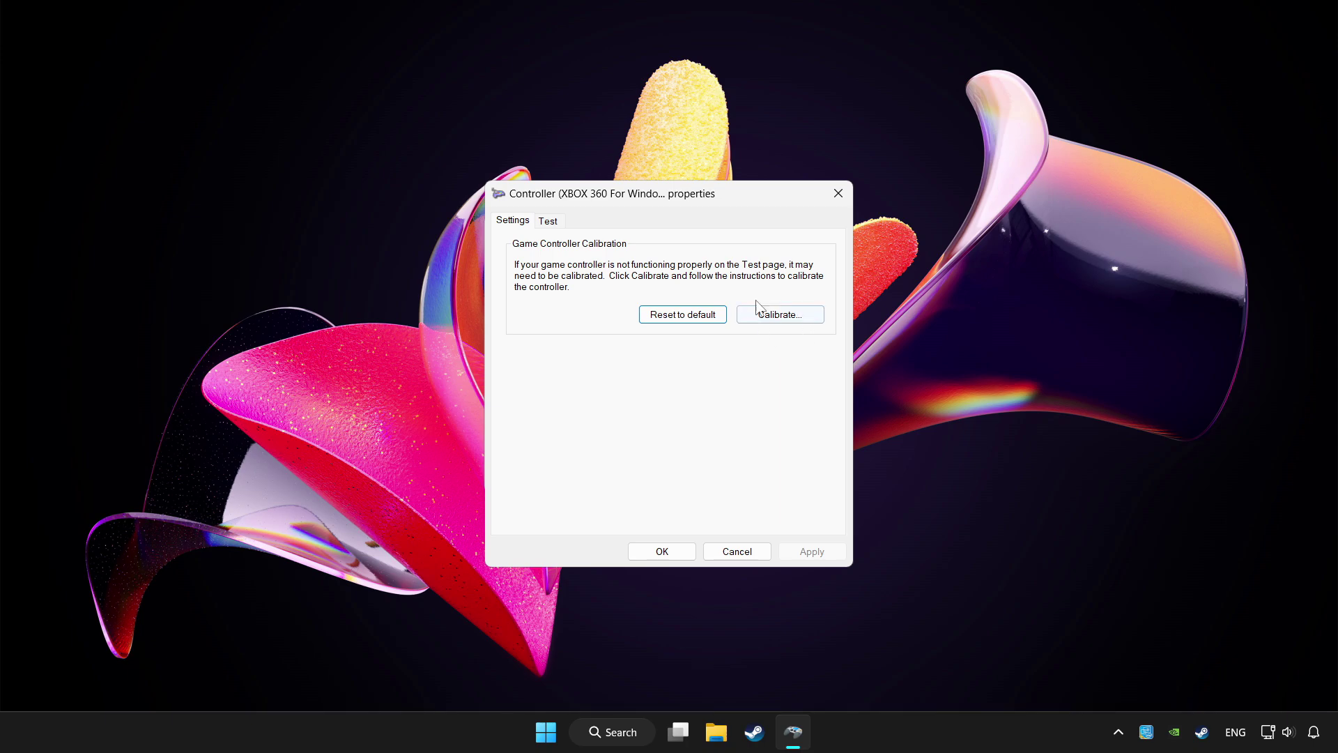
- Run the Game Device Calibration wizard through center point, Z axis and Y Rotation to Finish
click(782, 315)
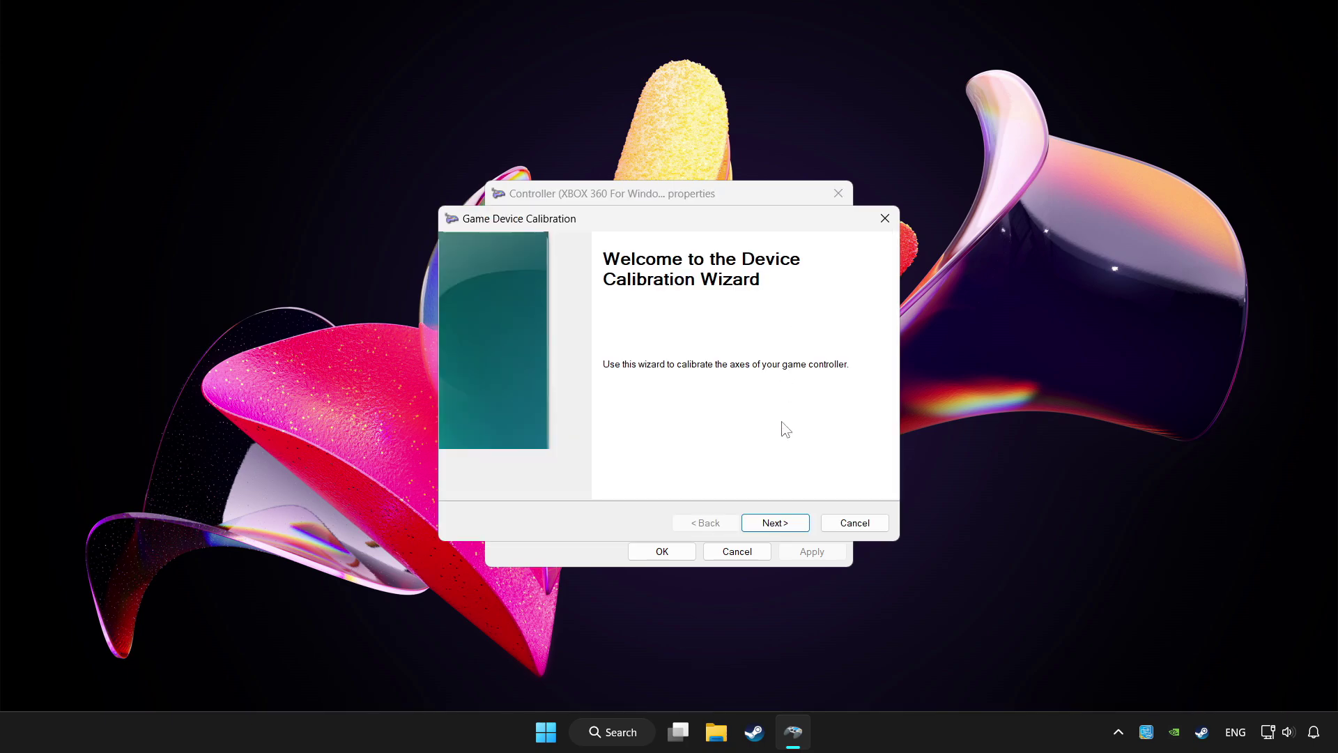
click(795, 524)
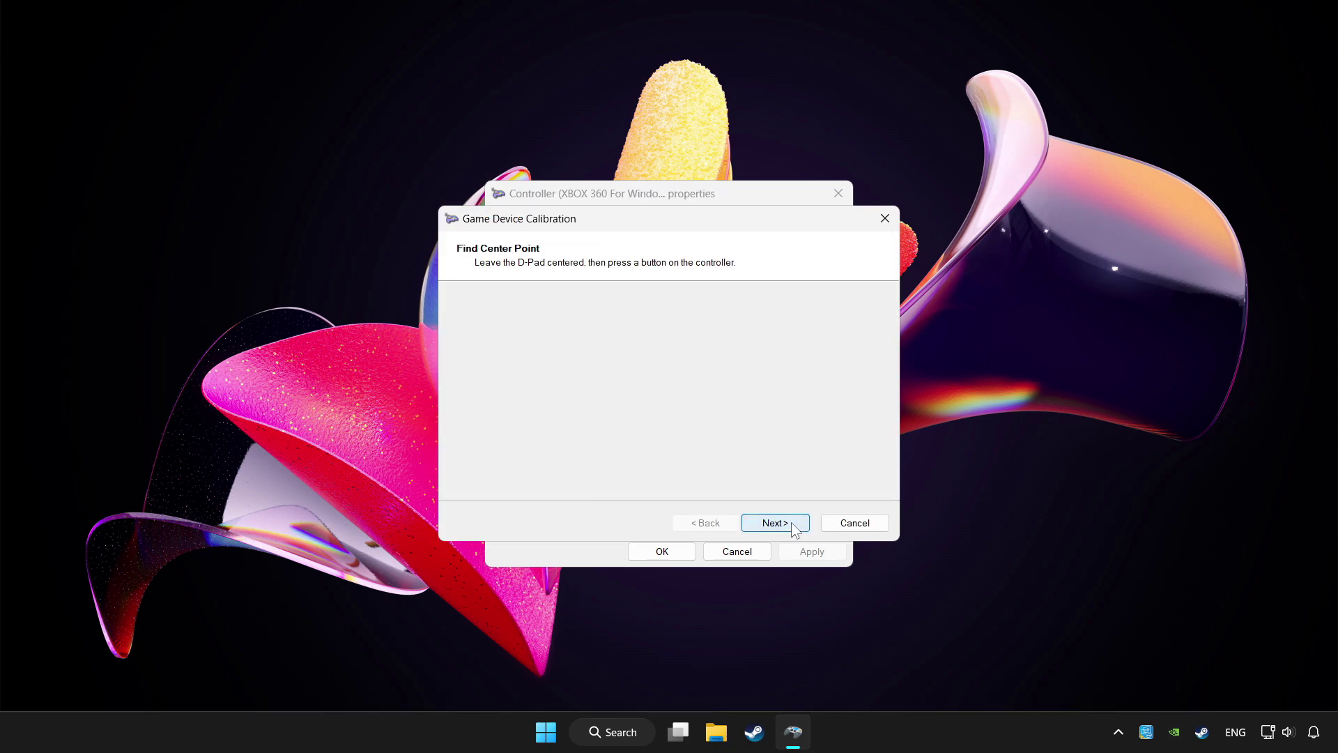
click(795, 525)
click(793, 526)
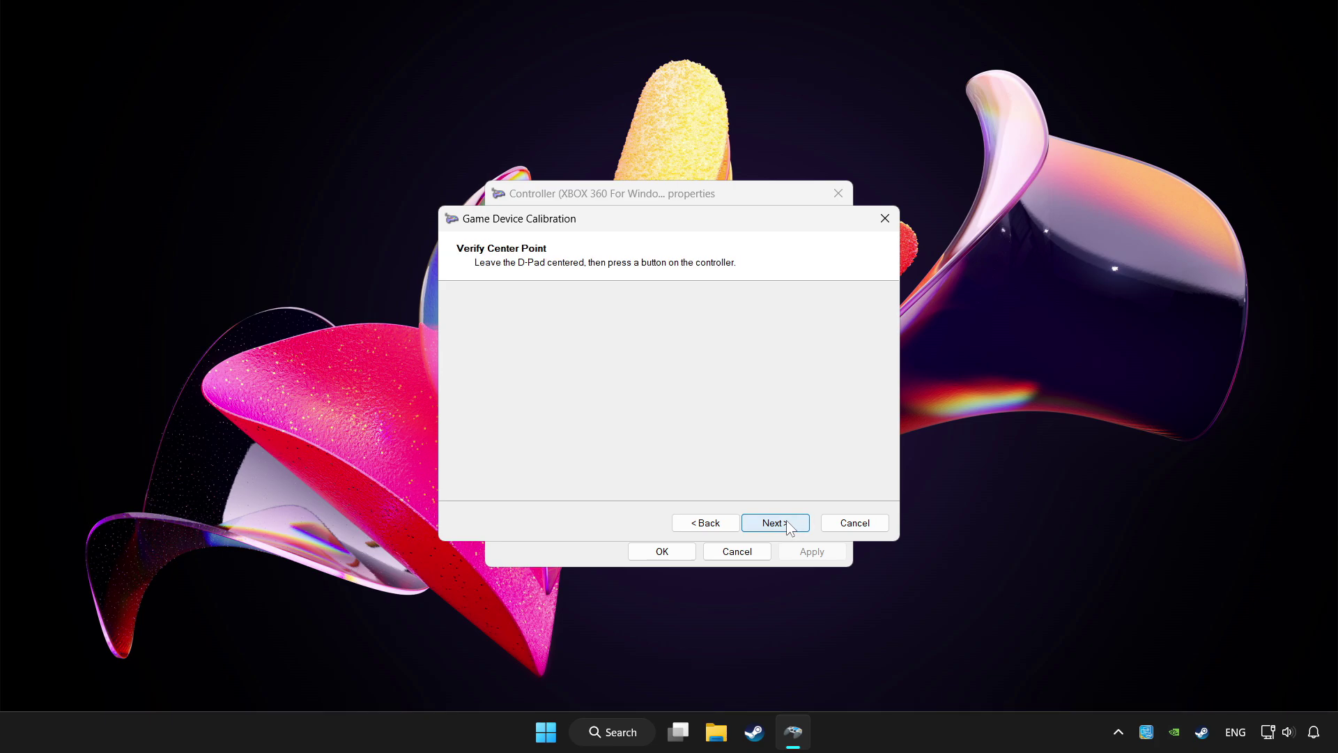
click(791, 525)
click(791, 526)
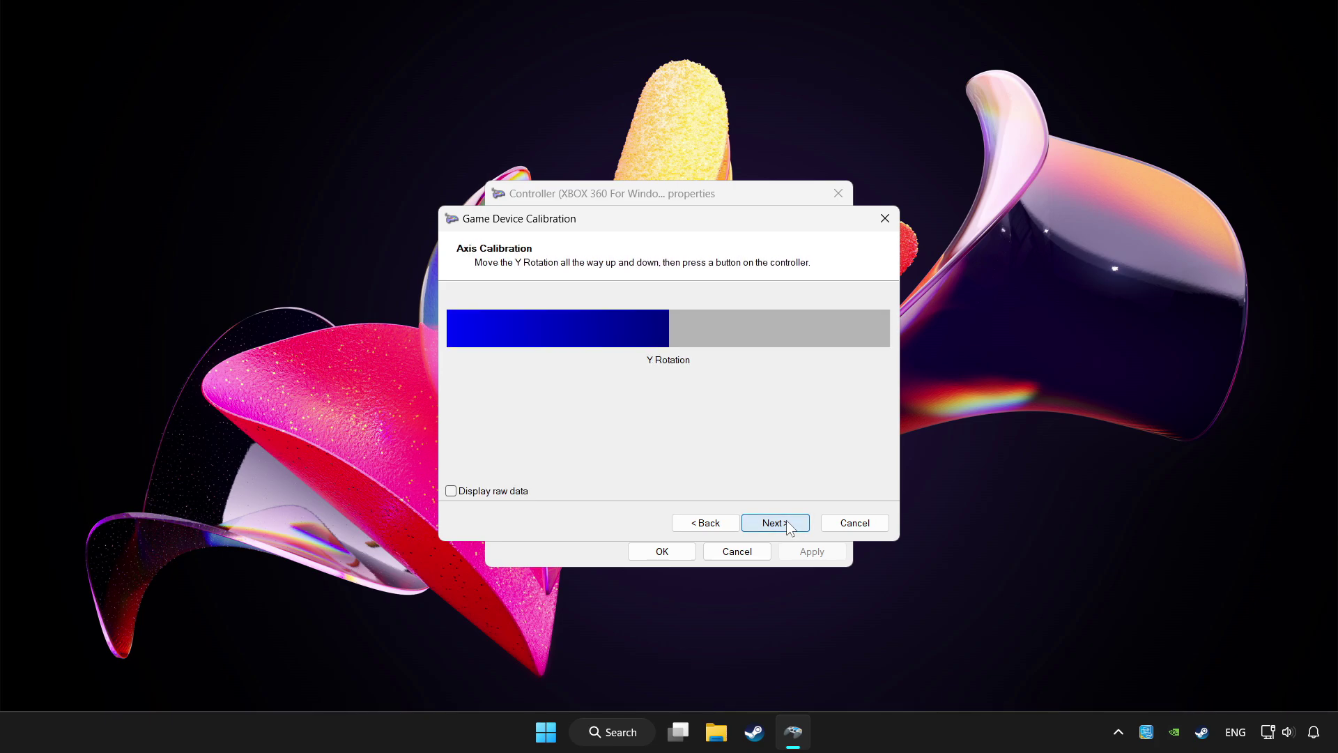
click(791, 526)
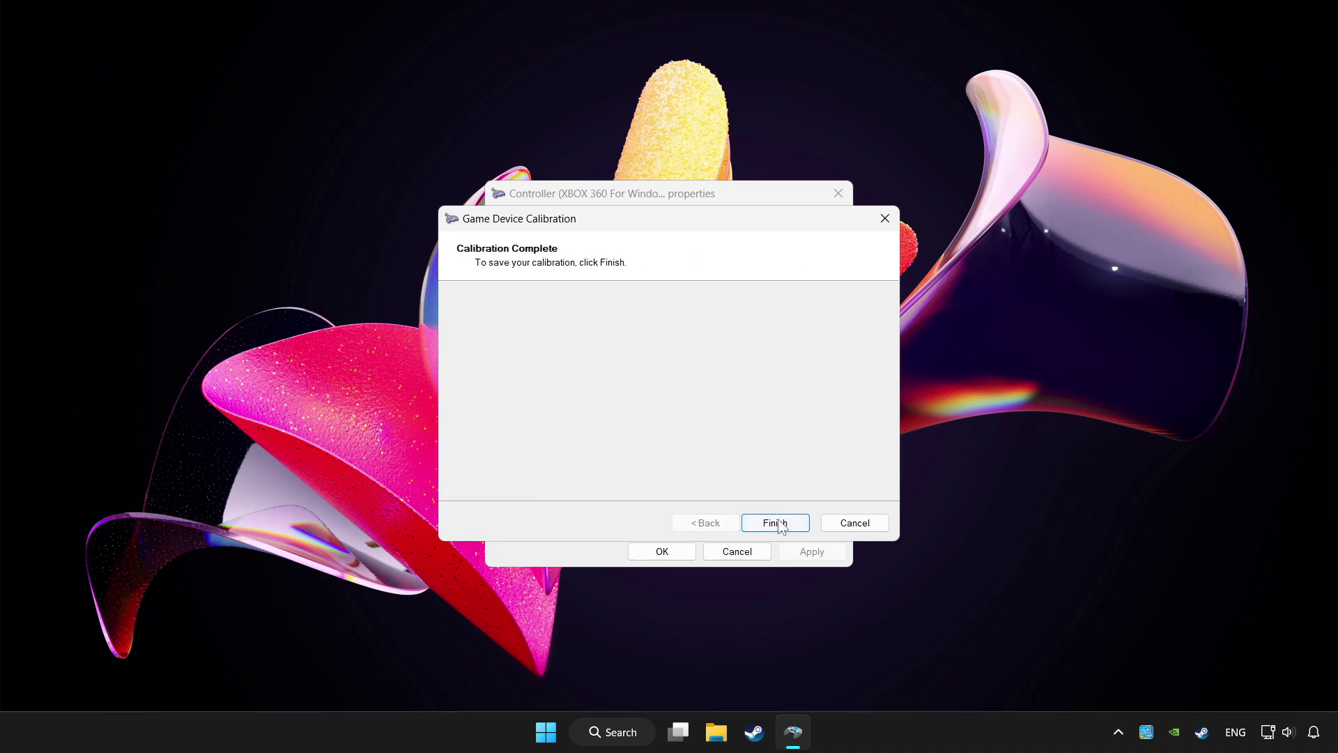
click(779, 521)
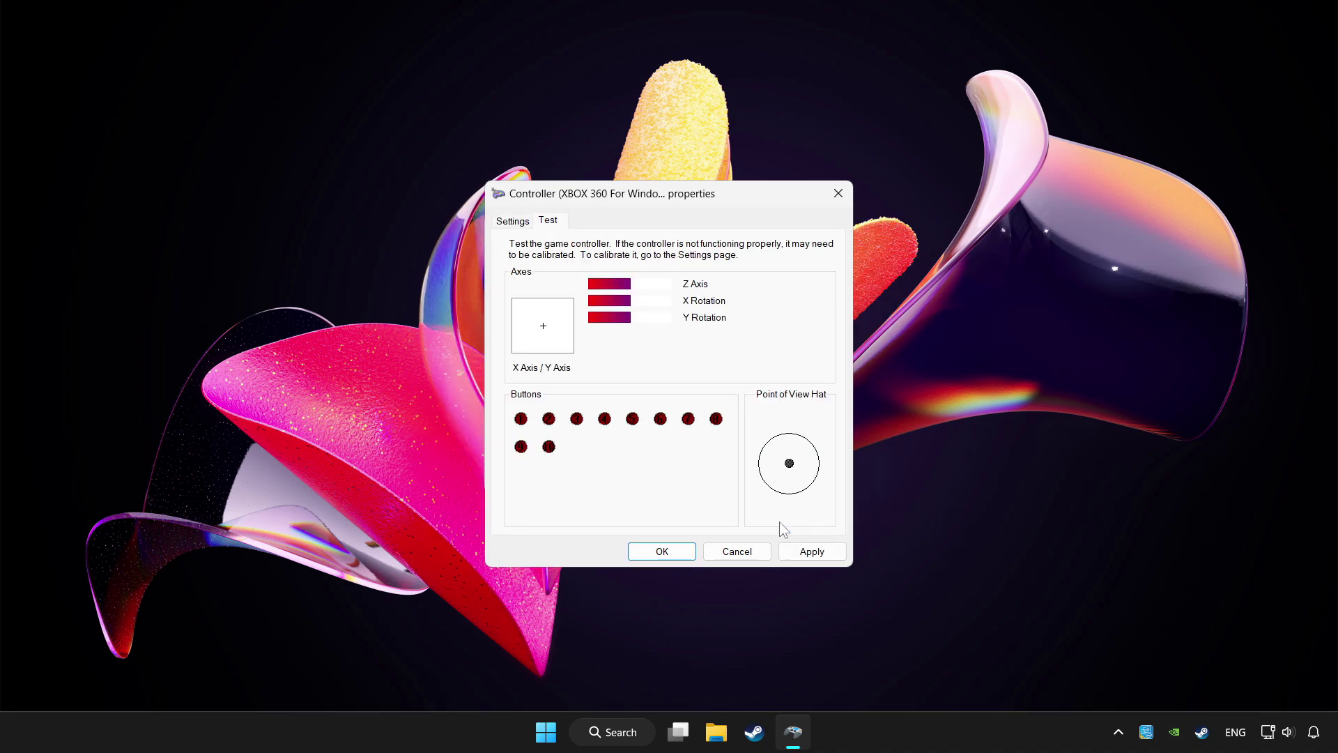
- Apply the controller properties and close both Game Controllers dialogs with OK
click(812, 550)
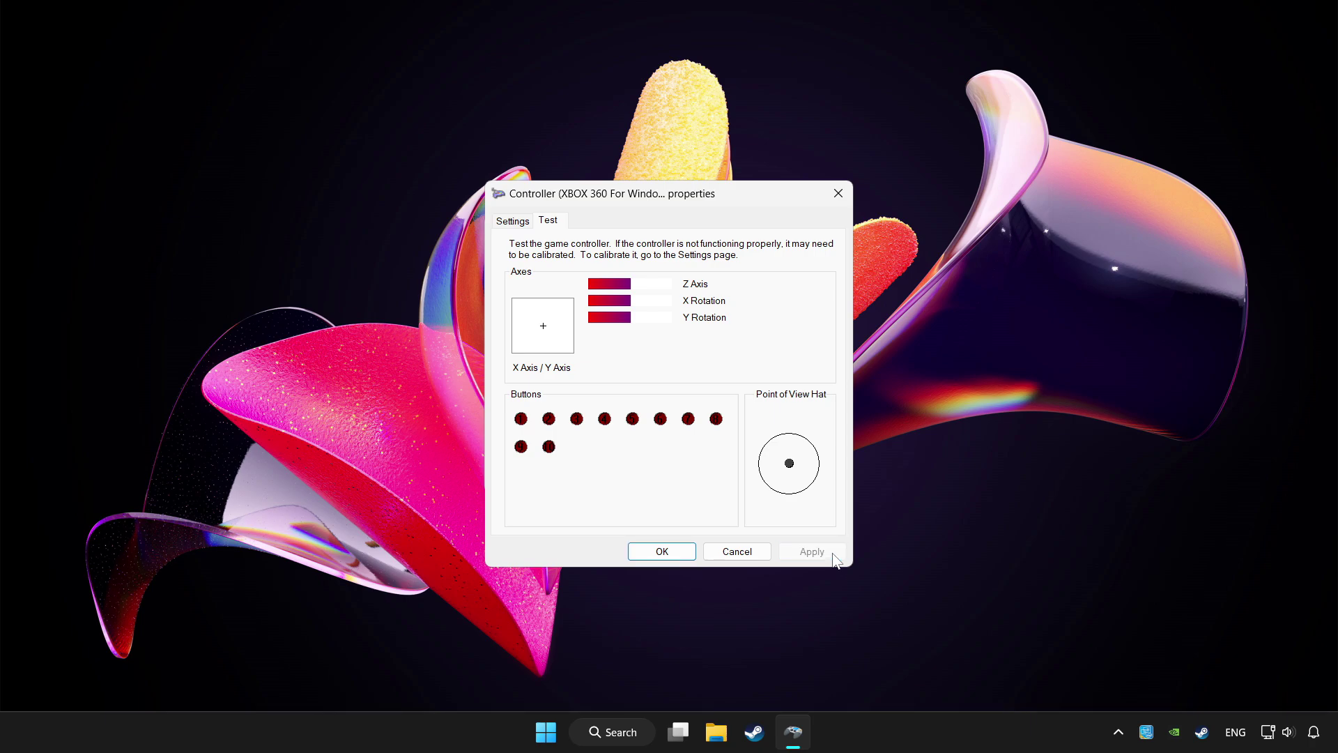
click(660, 551)
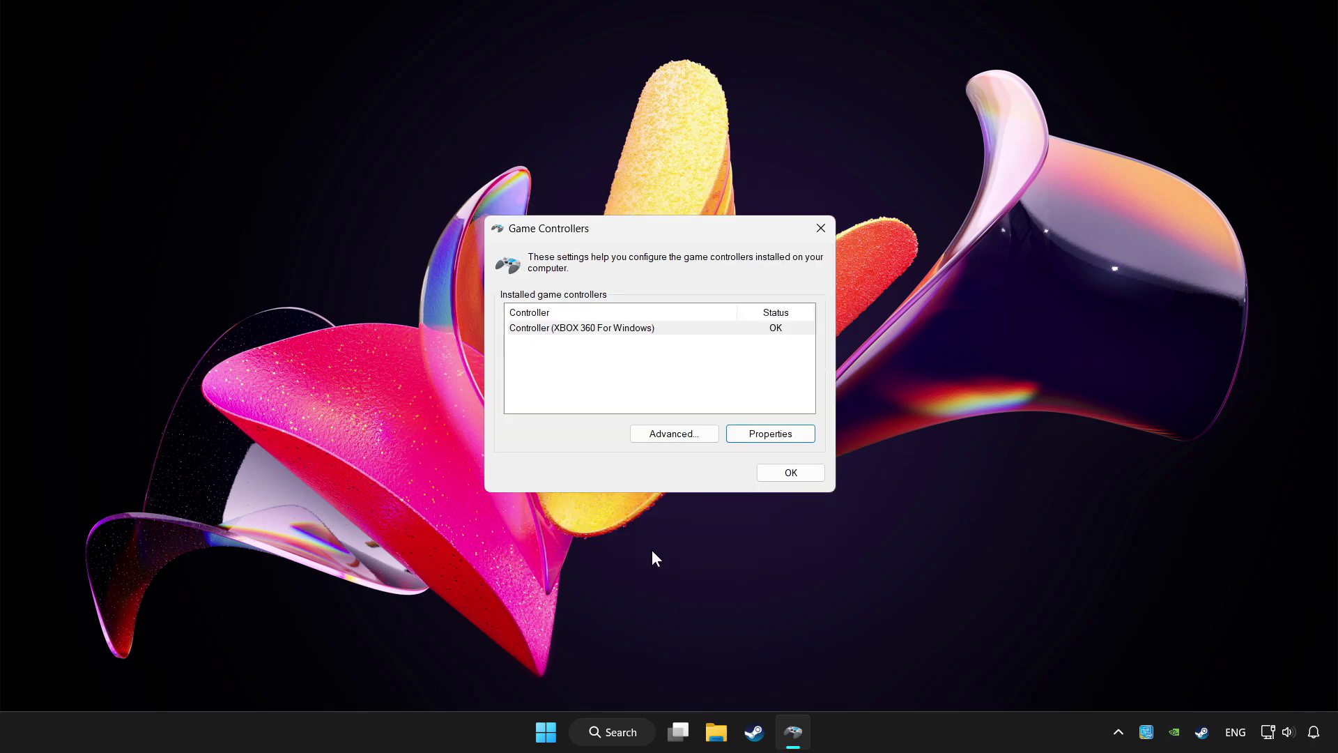
click(791, 474)
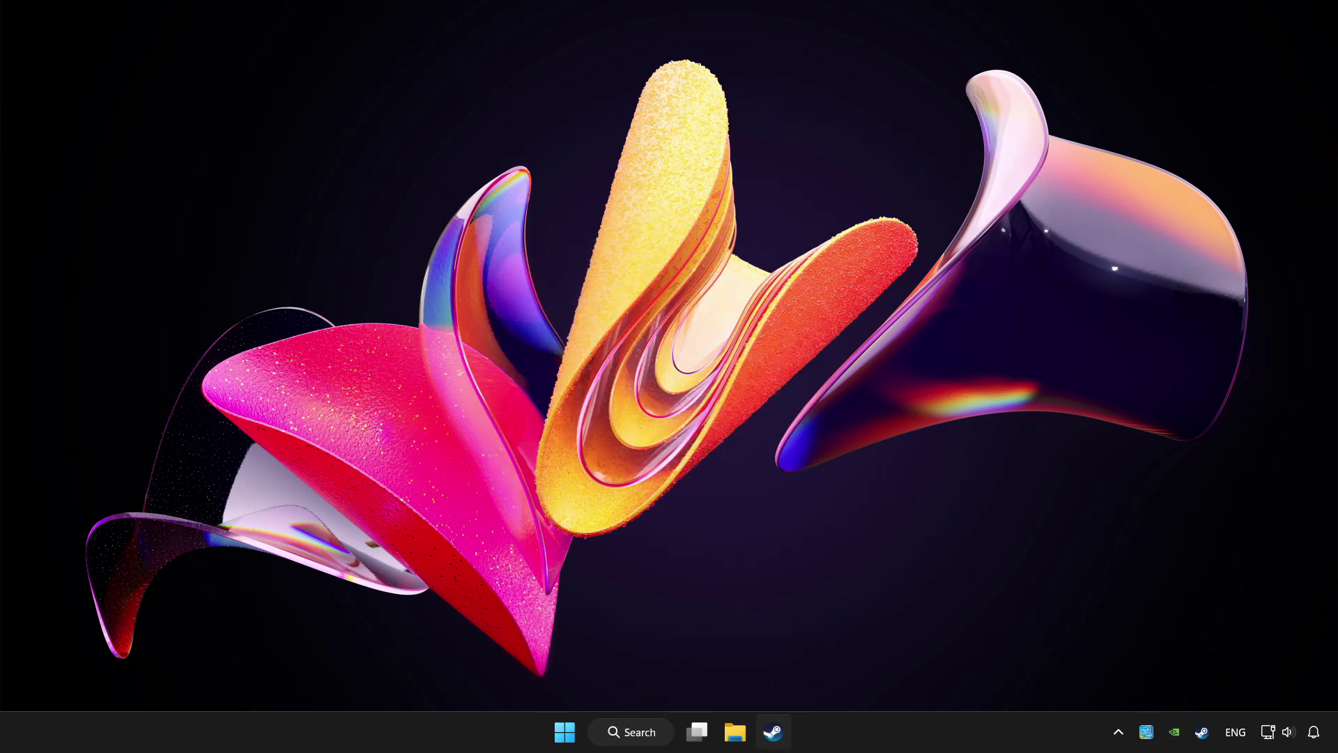
- Launch Steam, glance at the Add a Game menu, and go to the Library
click(773, 732)
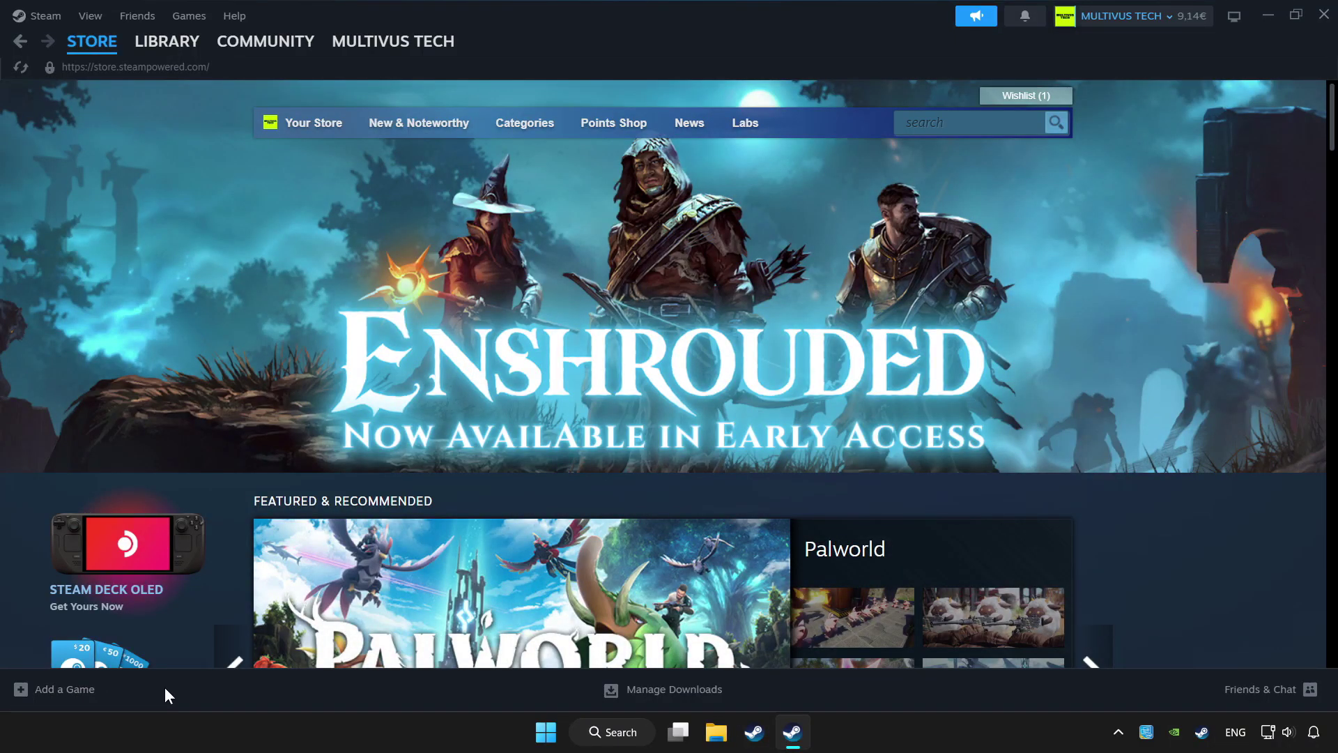
click(70, 689)
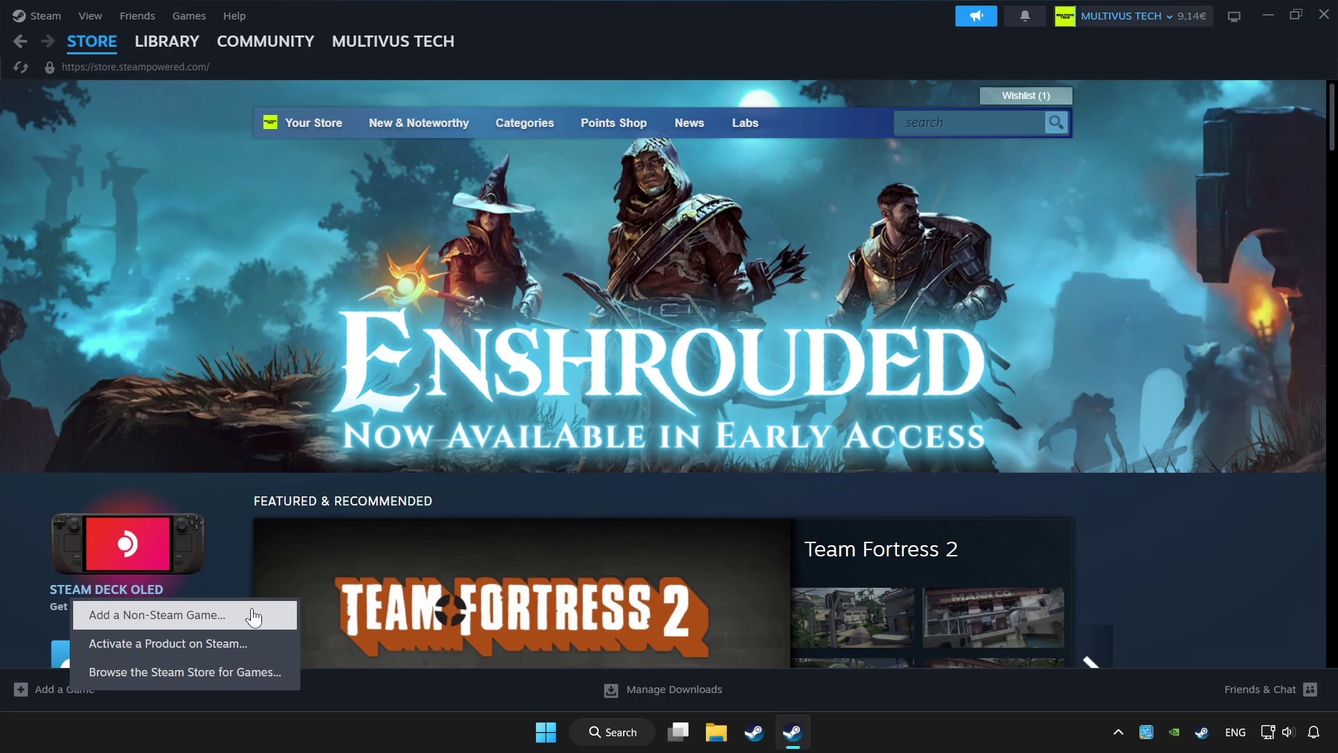
click(539, 21)
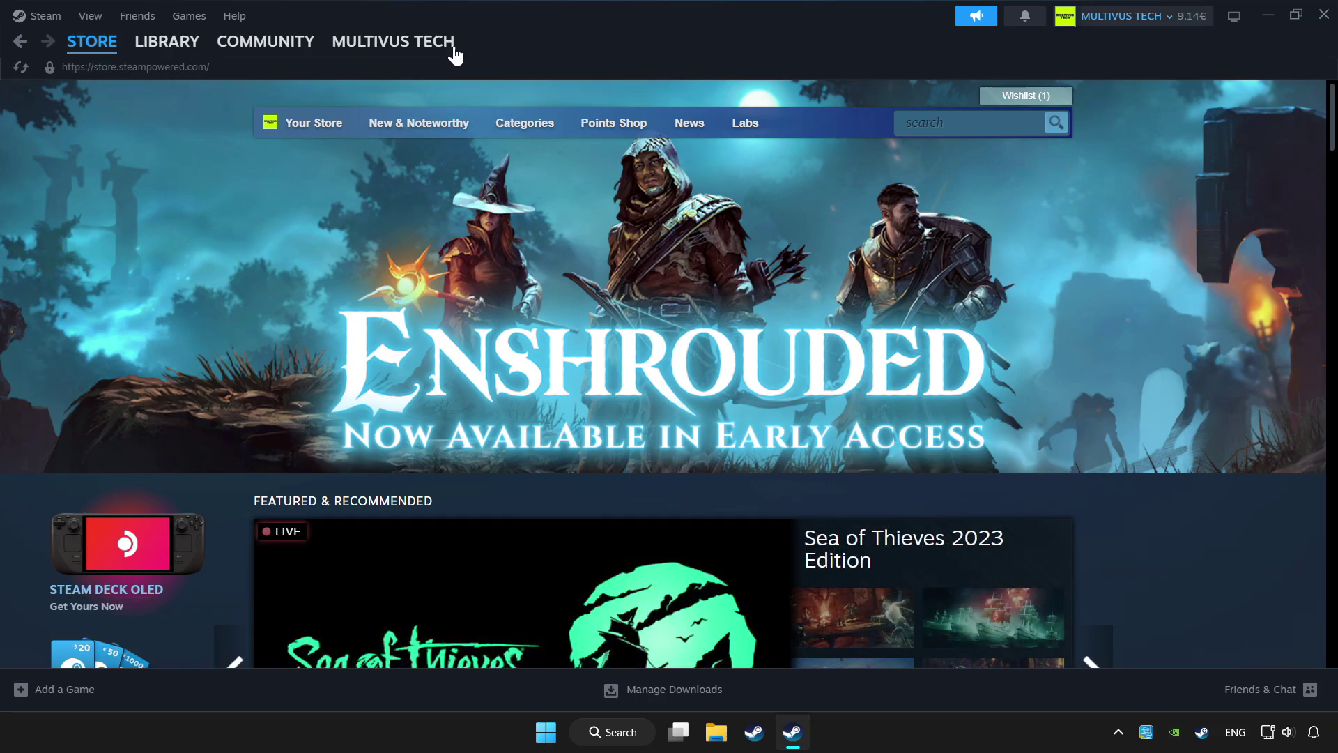
click(165, 45)
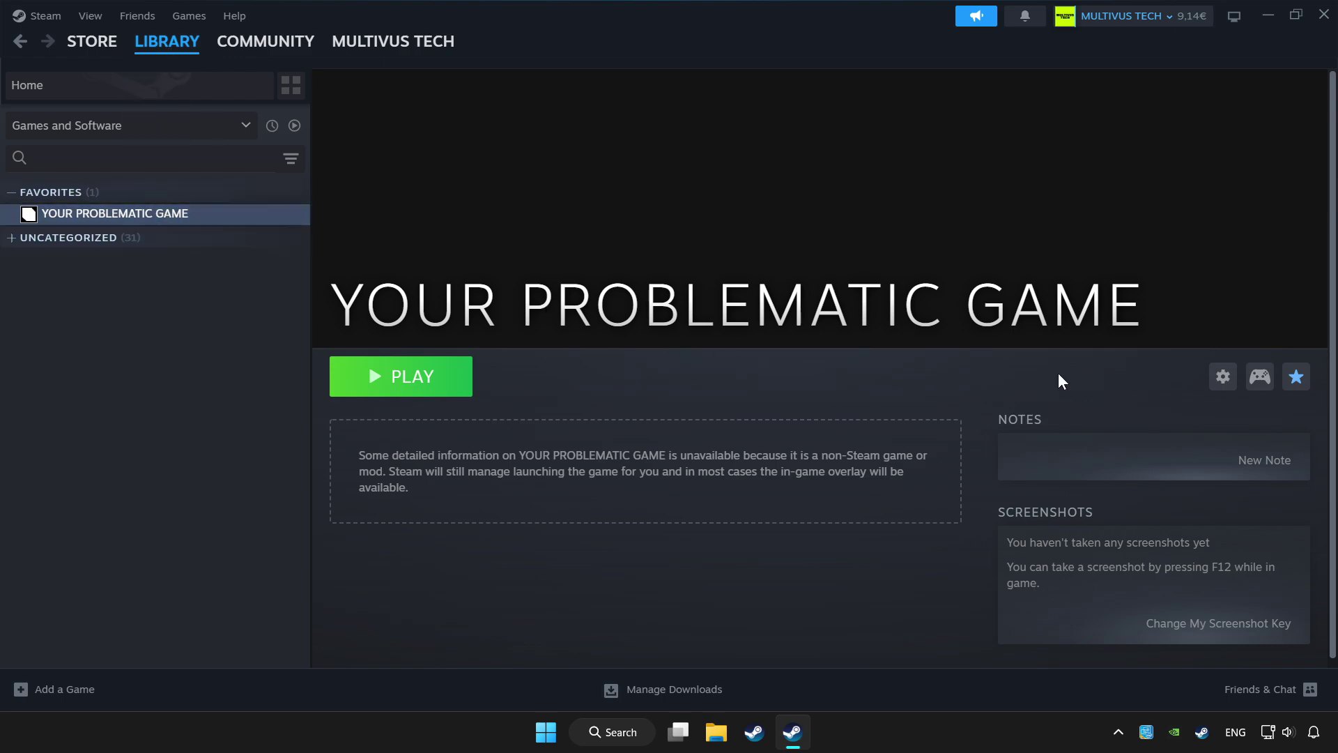
- Enable Steam Input in YOUR PROBLEMATIC GAME's controller settings
click(1259, 378)
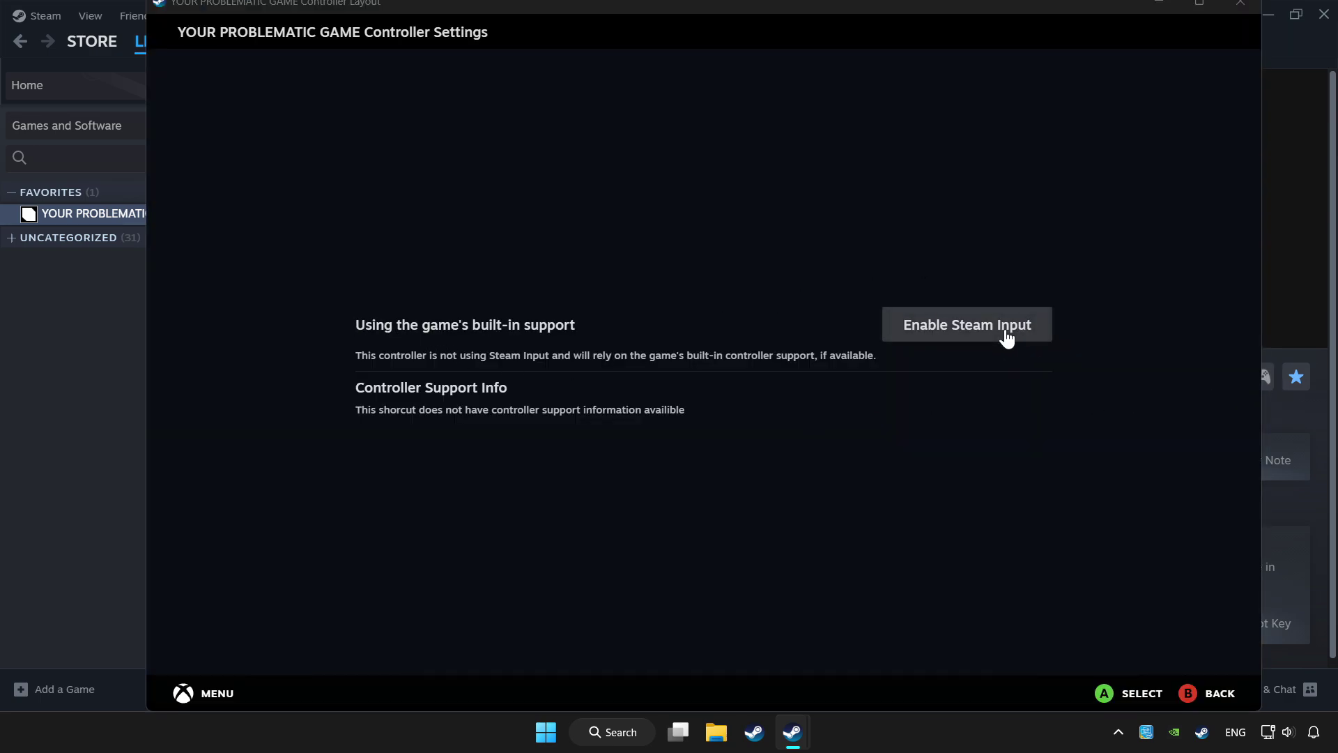
click(973, 332)
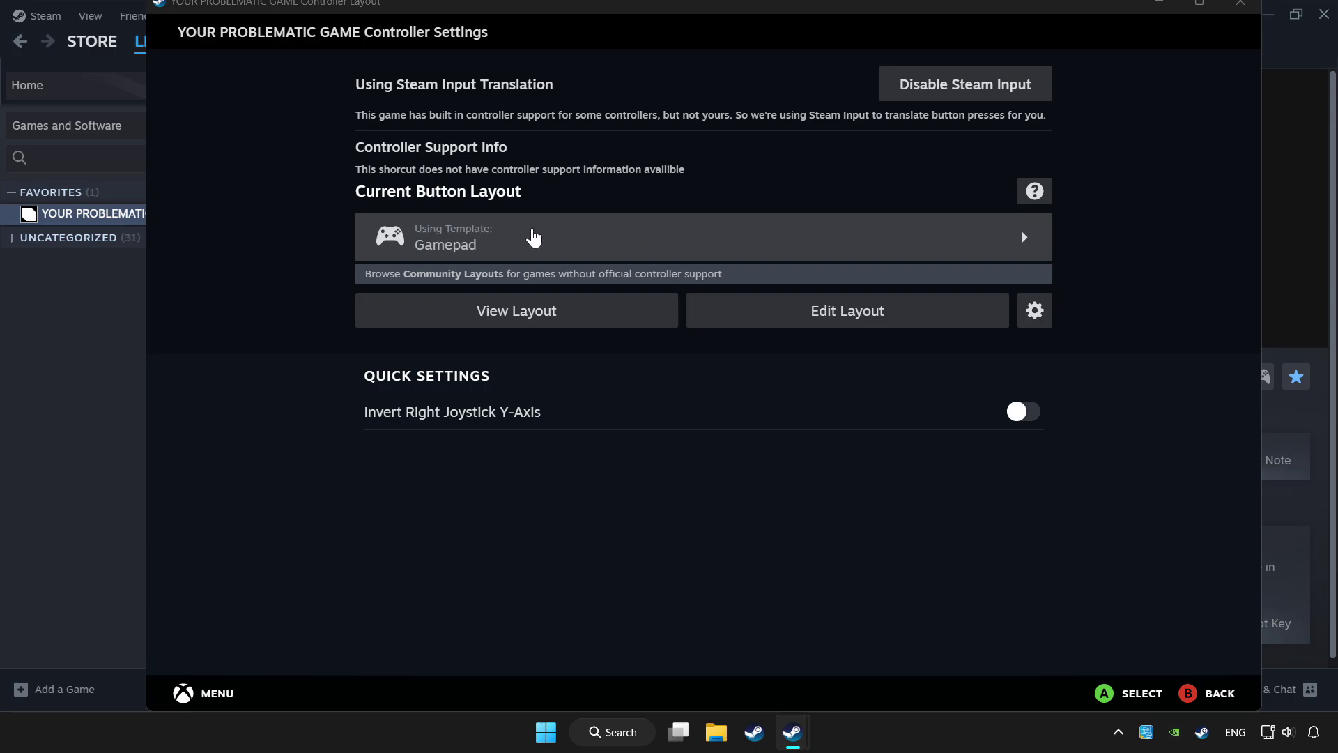
- Choose Valve's Gamepad template from the layout browser and apply it to the game
click(641, 240)
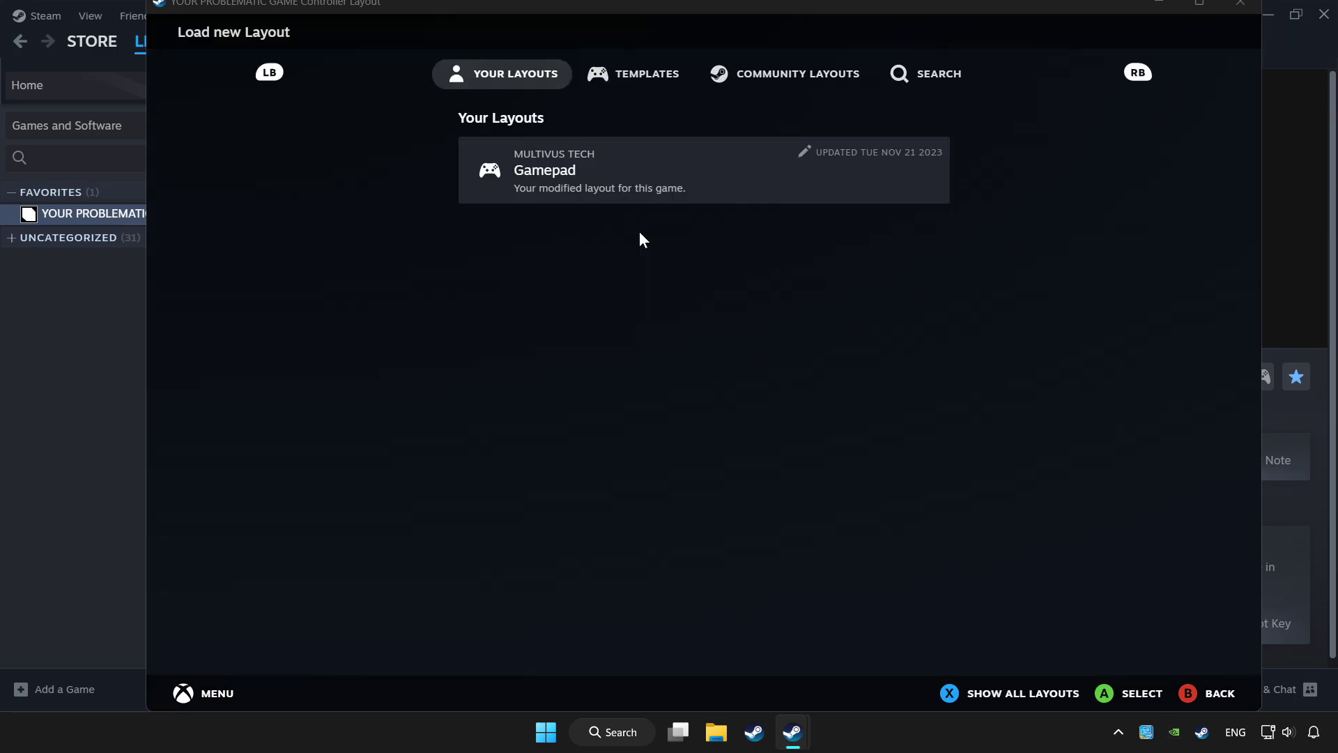
click(635, 79)
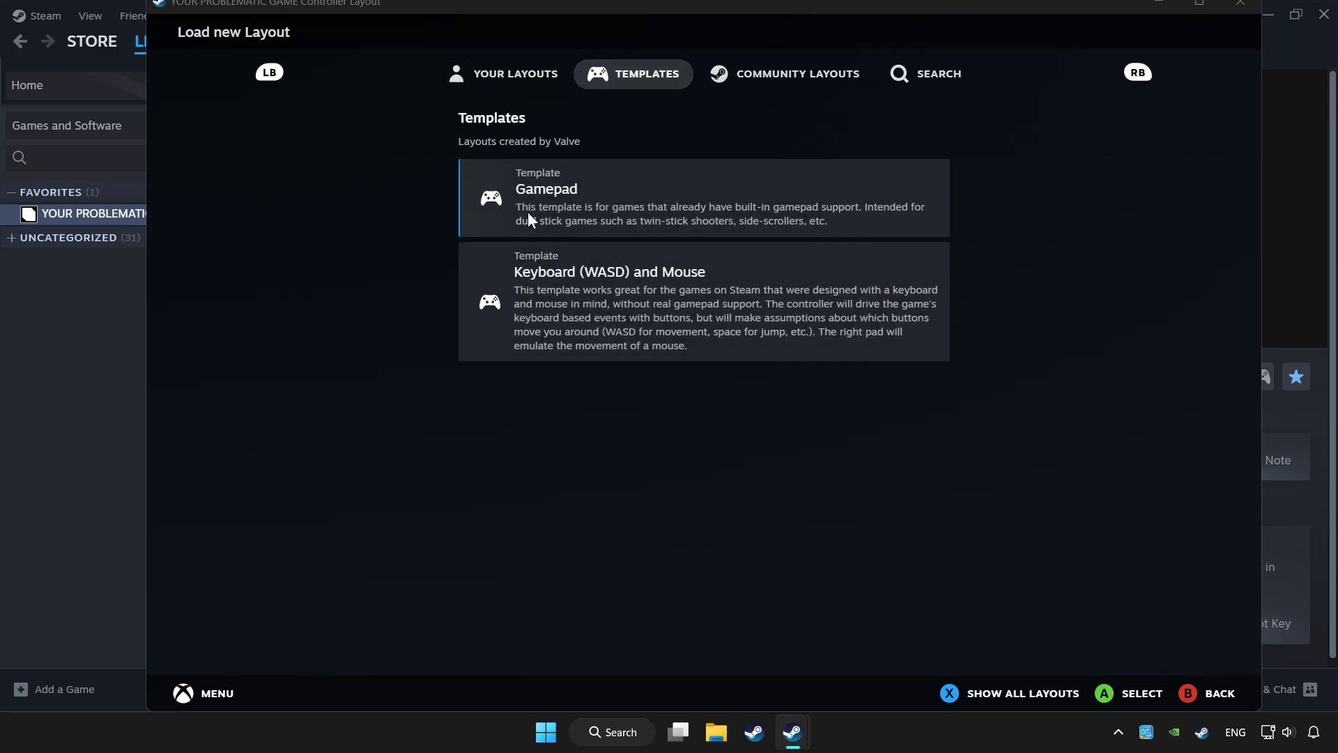
click(574, 195)
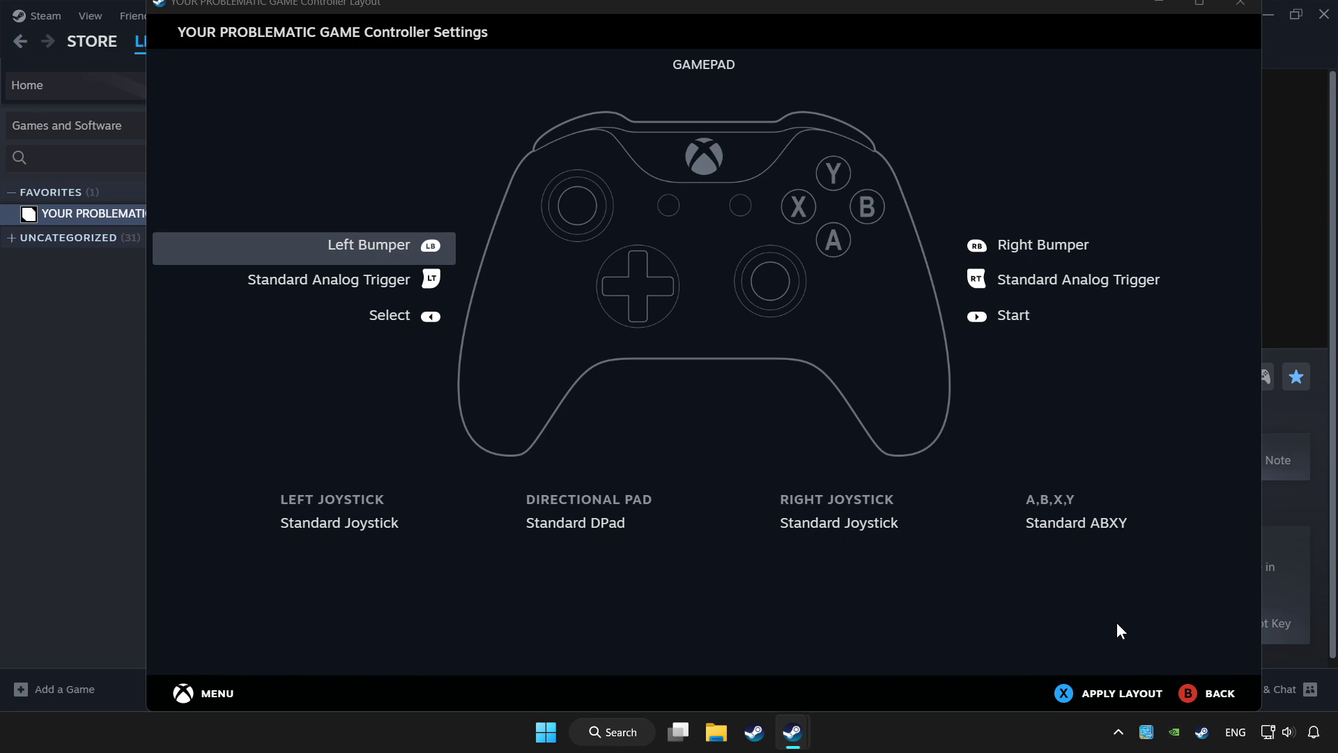
click(1097, 693)
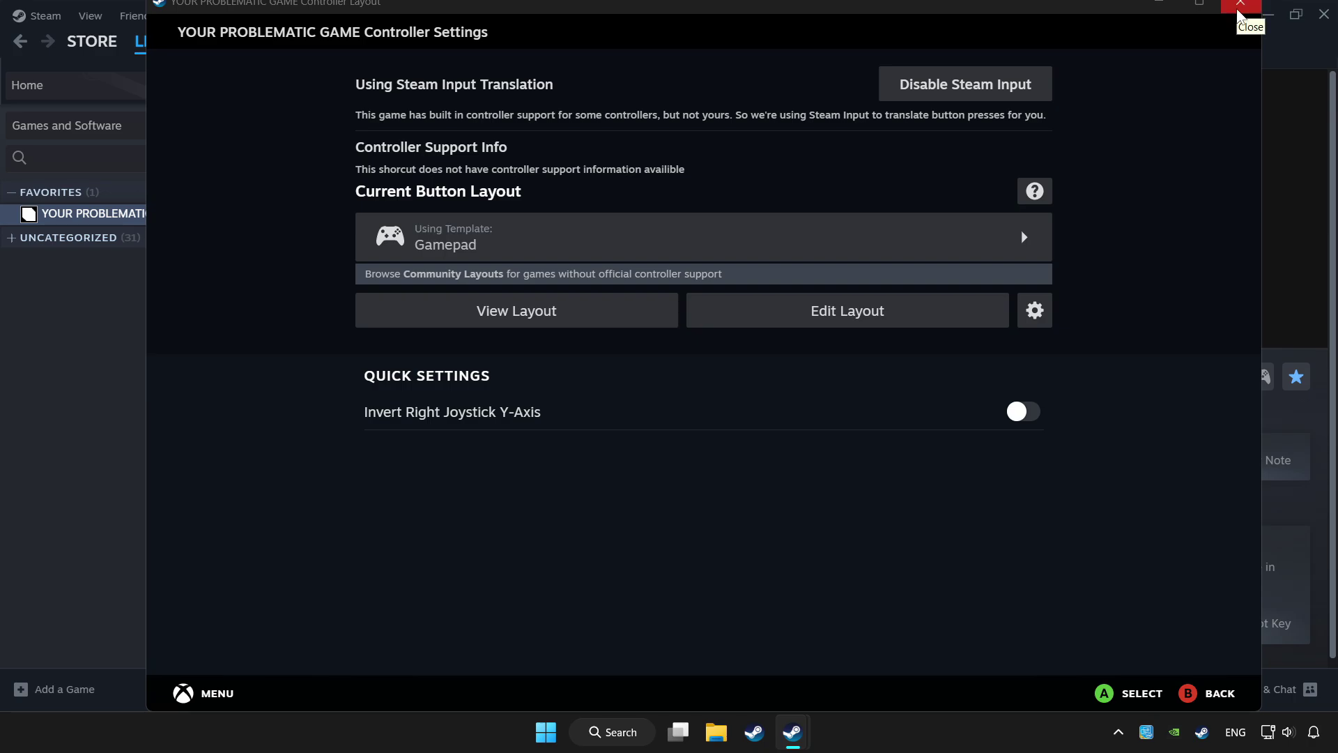
- Close the Controller Settings window, returning to the game's library page
click(1241, 11)
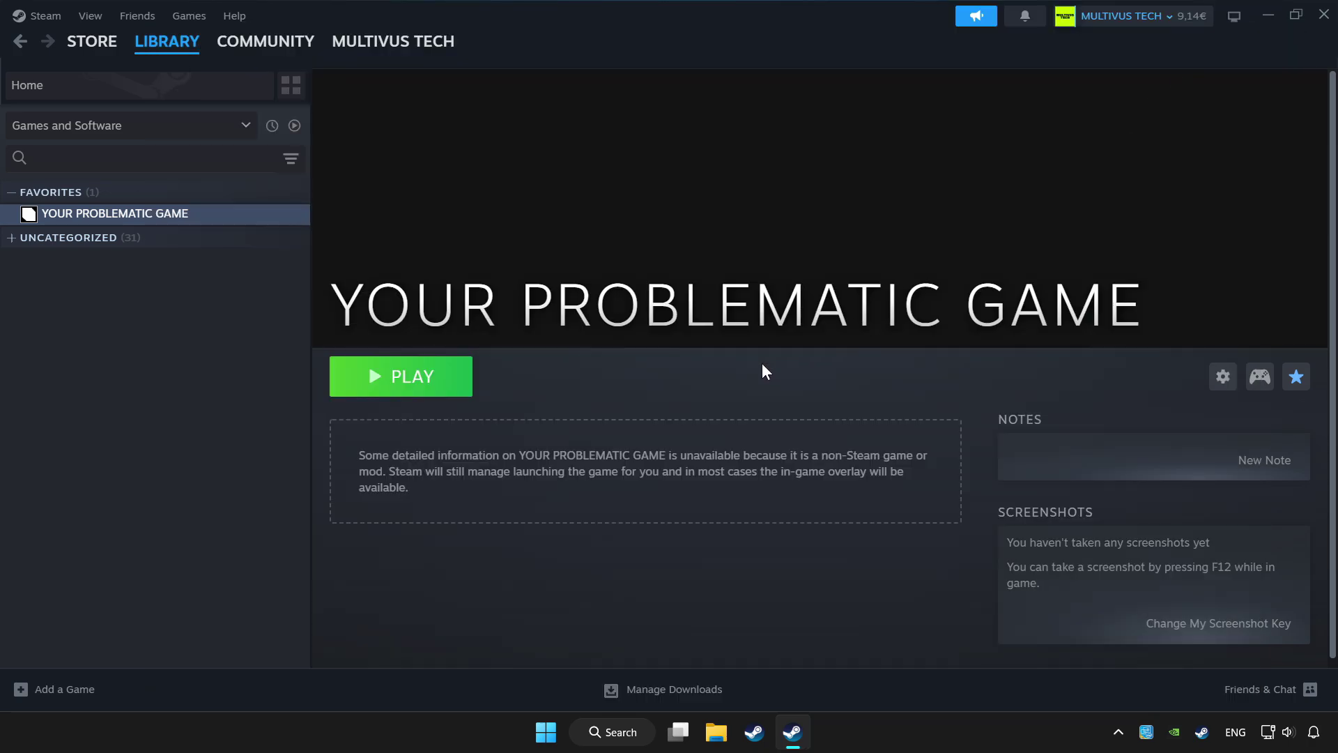